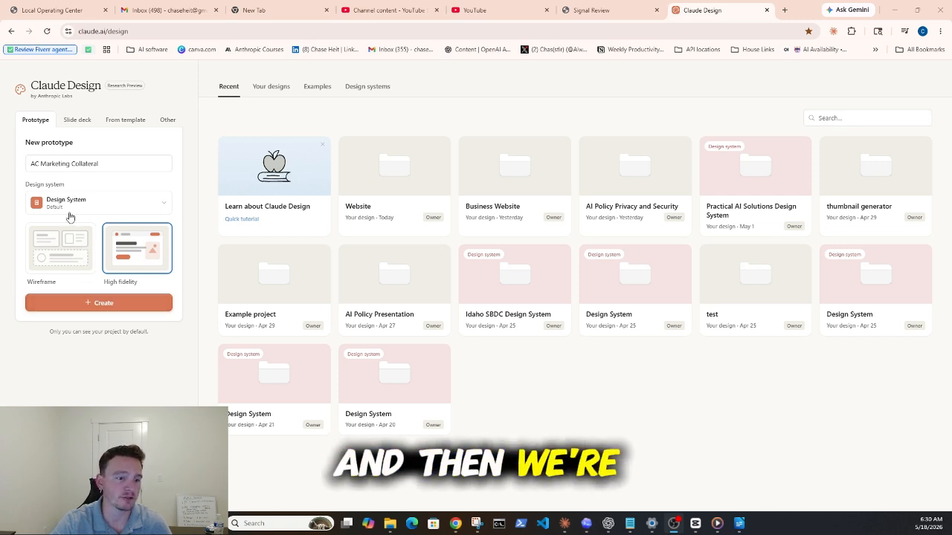
Create the high-fidelity prototype AC Marketing Collateral and submit the BrightSide HVAC marketing kit prompt requesting a landing page, offer sheet and social promo.
click(97, 304)
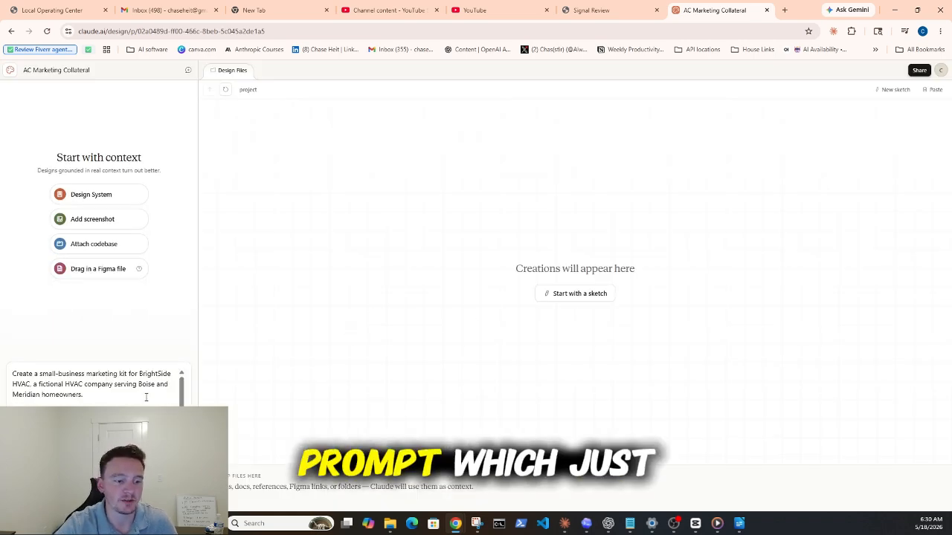
scroll(146, 397, down, 5)
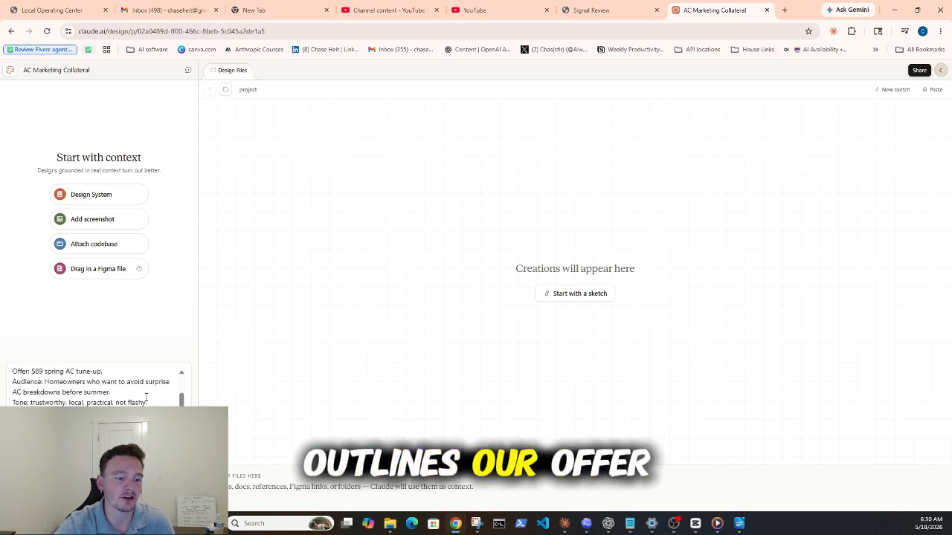
scroll(145, 397, up, 2)
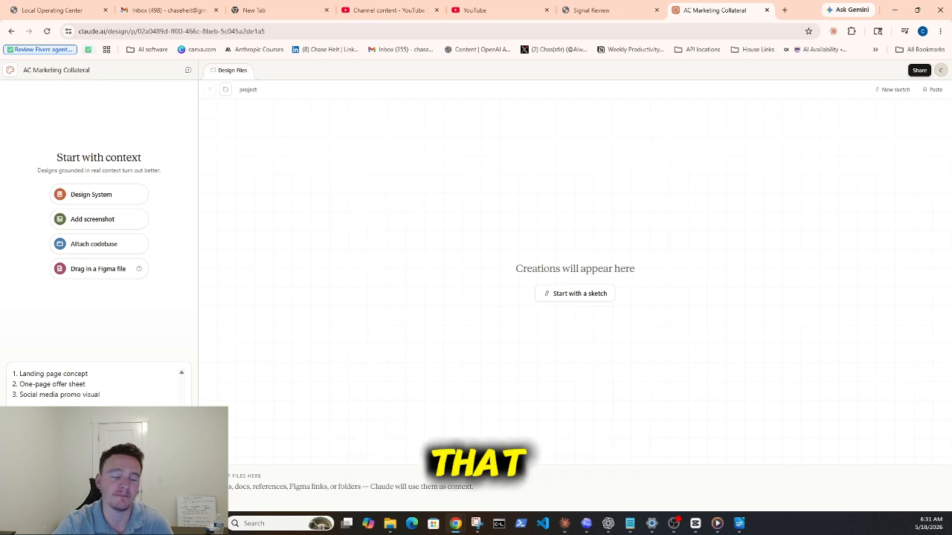
key(Return)
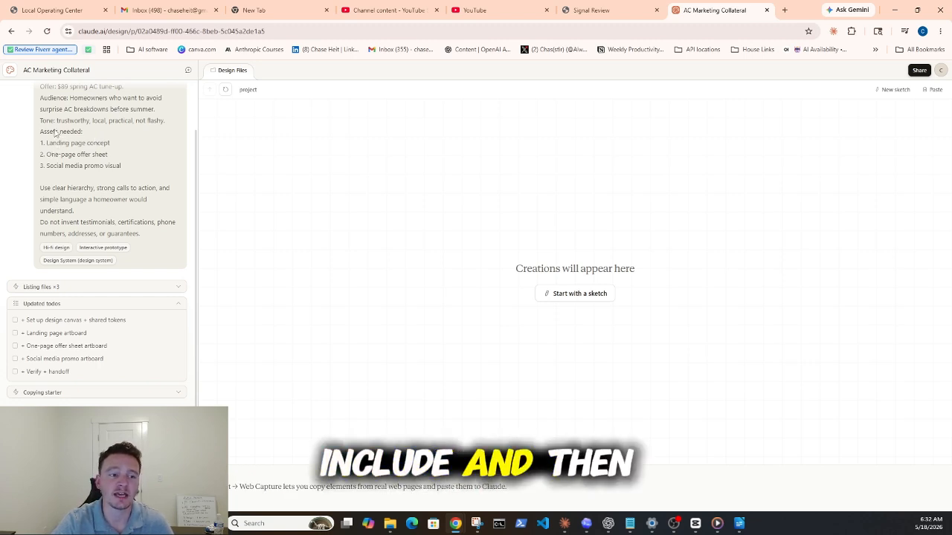
Review the submitted prompt's offer, audience, tone, requested assets and content restrictions in the conversation.
drag(56, 131, 80, 121)
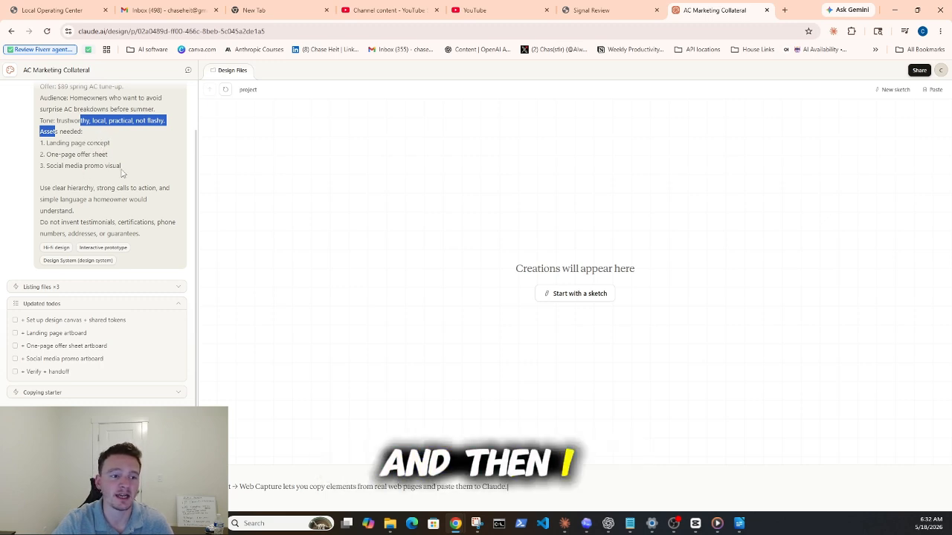
drag(122, 171, 40, 141)
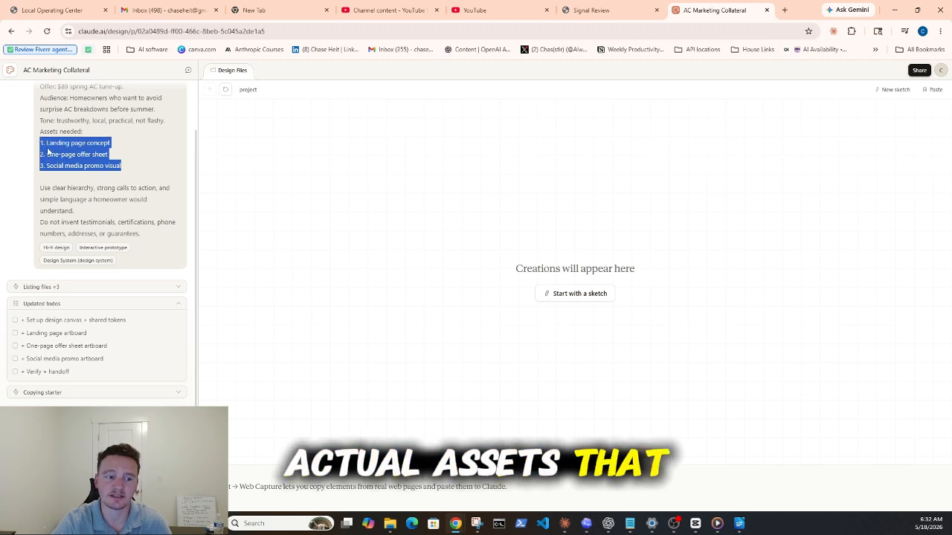
drag(74, 211, 73, 199)
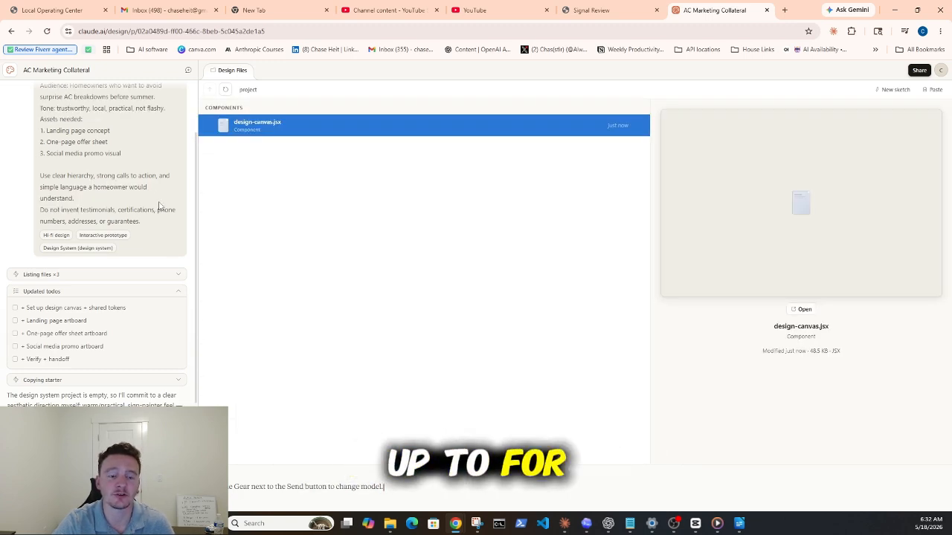
scroll(125, 217, up, 1)
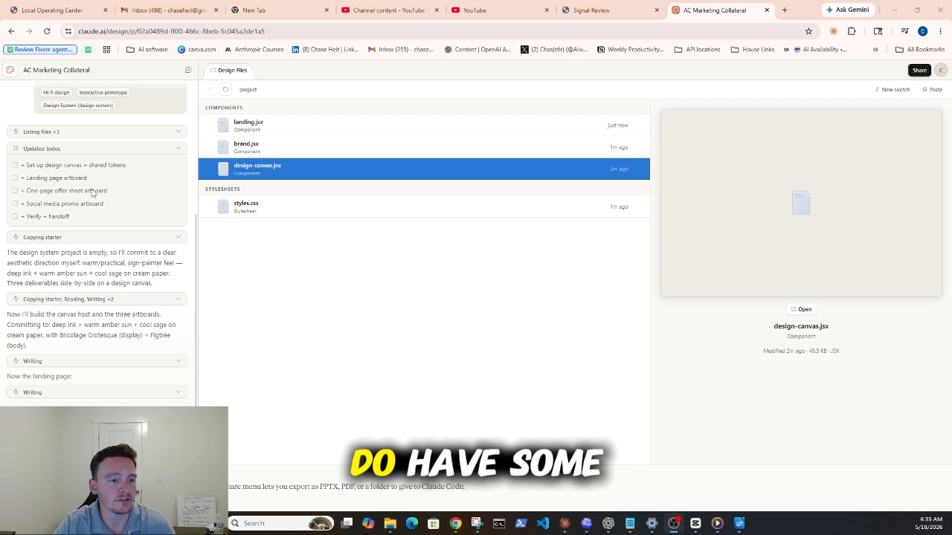
scroll(94, 212, up, 3)
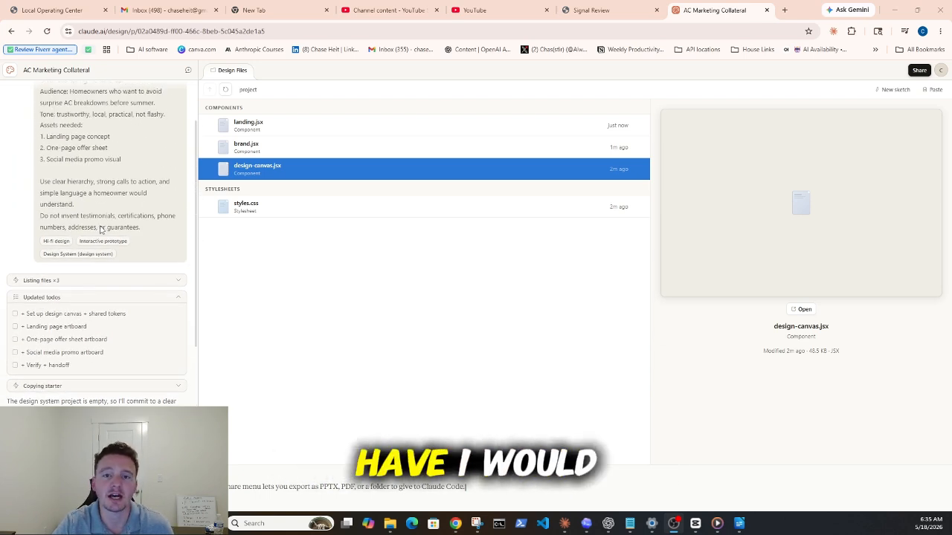
scroll(114, 214, up, 1)
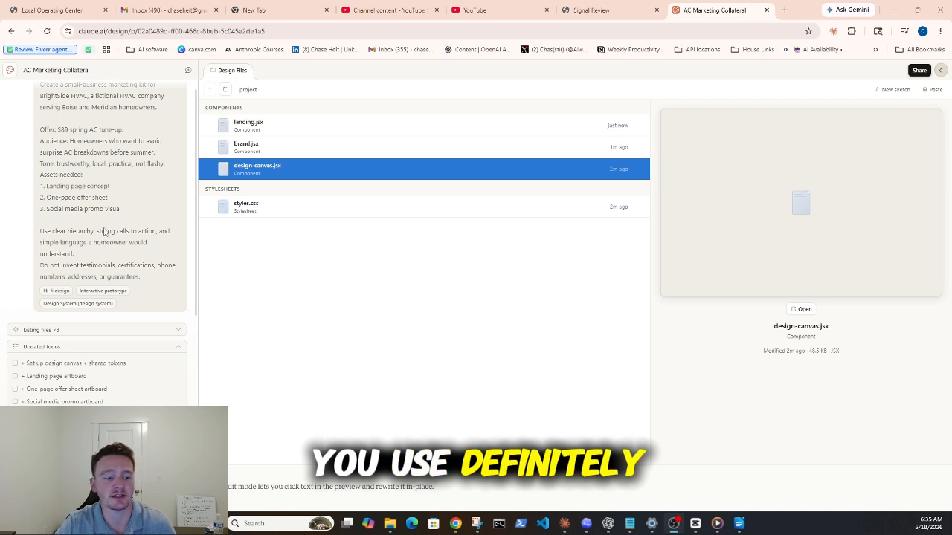
scroll(101, 235, down, 1)
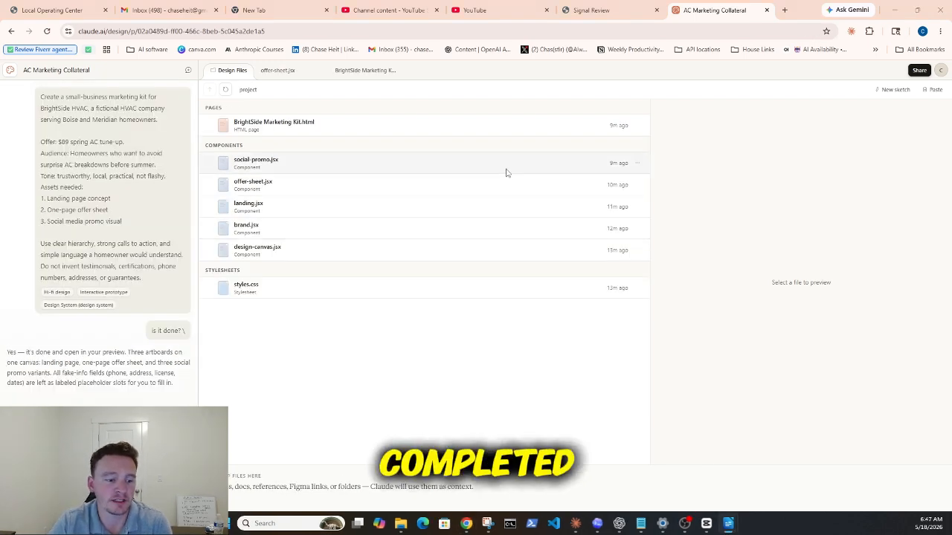
Open BrightSide Marketing Kit.html and examine the landing page concept's hero, $89 offer and call-to-action area.
click(292, 126)
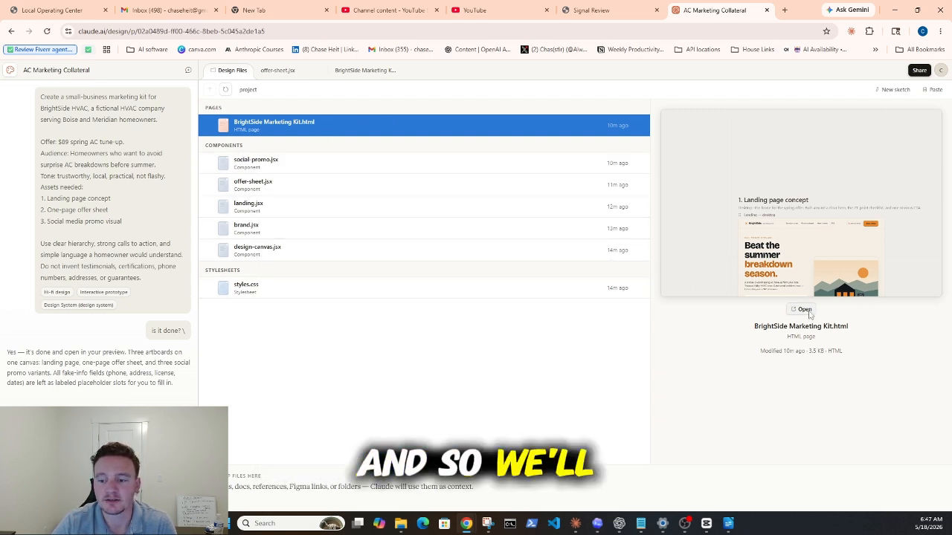
click(801, 309)
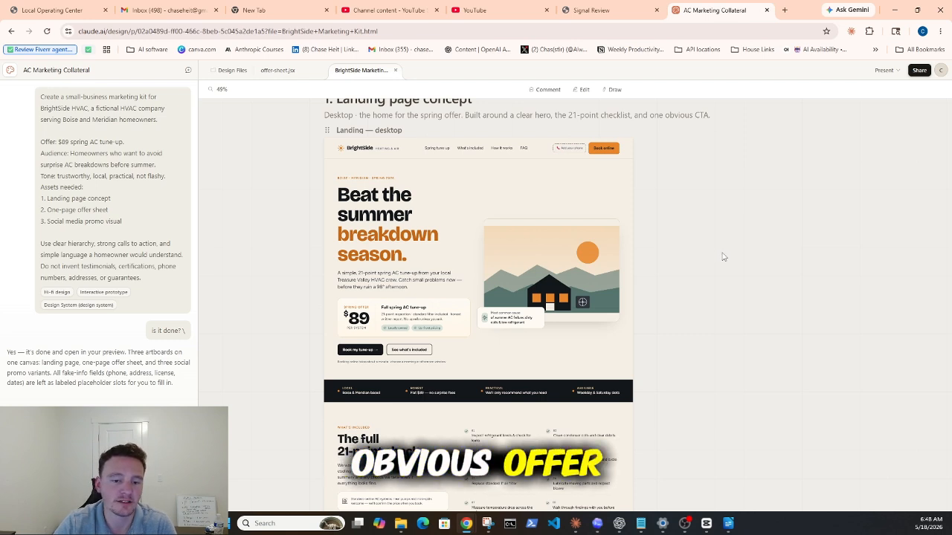
scroll(723, 257, down, 1)
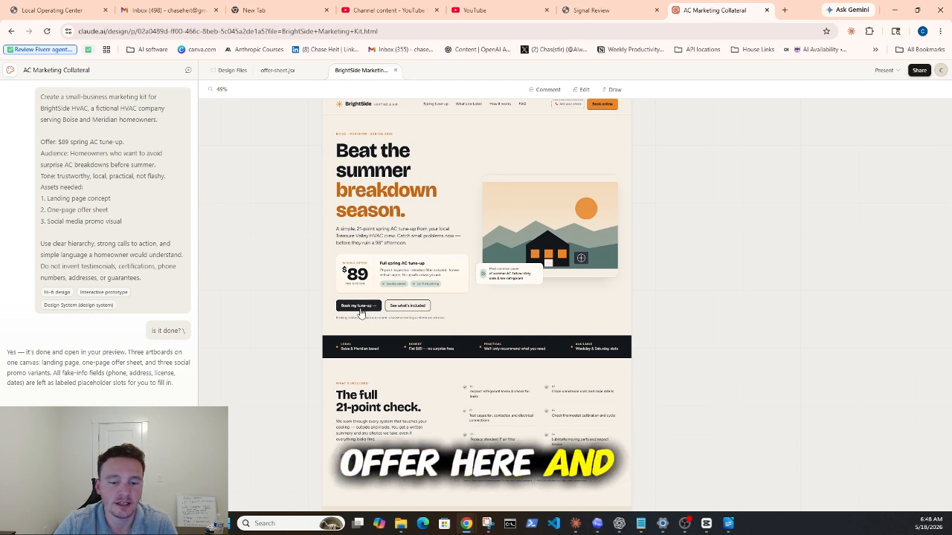
triple_click(445, 320)
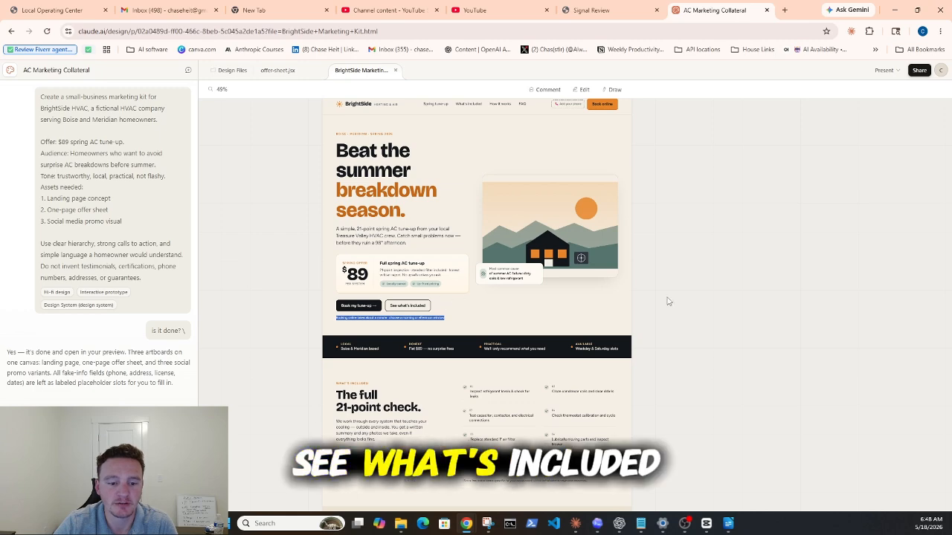
scroll(671, 301, down, 3)
scroll(664, 198, down, 3)
scroll(408, 248, up, 5)
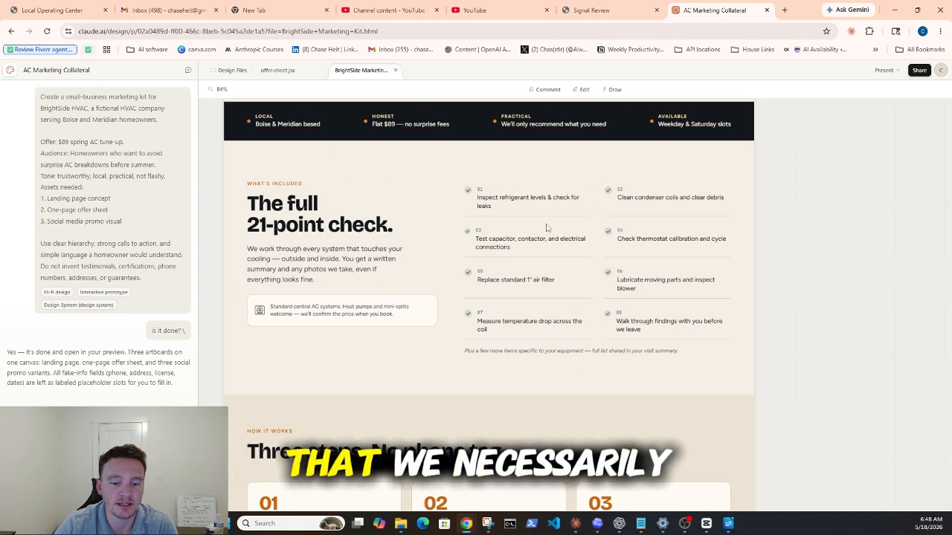
Examine the landing page's 21-point check list and the three-step how-it-works section.
scroll(537, 228, down, 2)
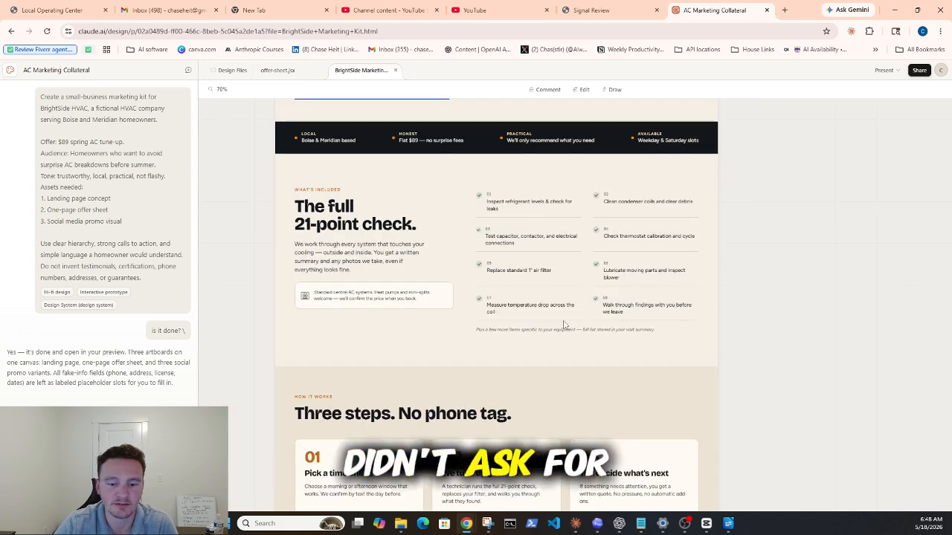
drag(564, 325, 604, 232)
scroll(354, 342, down, 3)
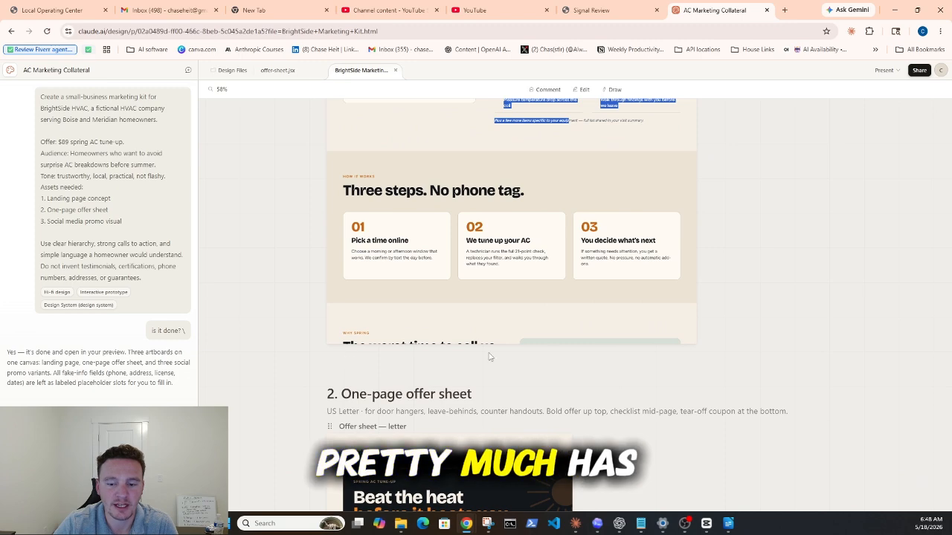
scroll(722, 233, down, 2)
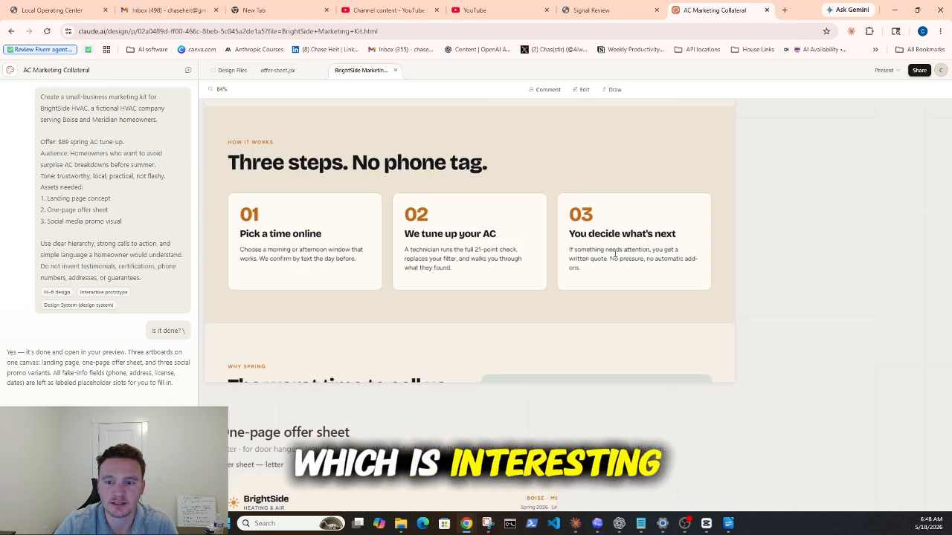
Return to the start of the landing page concept, turn on editing and select the hero section to view its properties.
scroll(728, 423, up, 5)
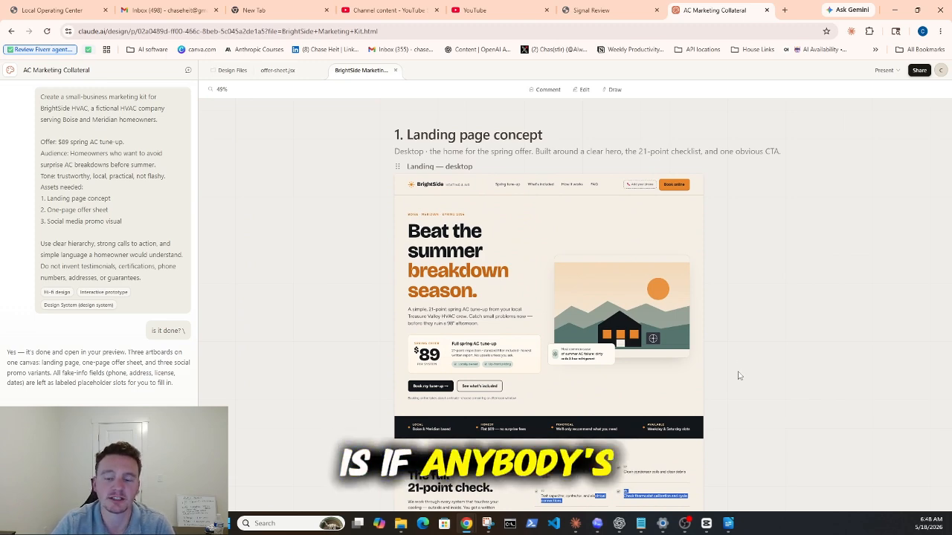
drag(760, 349, 720, 193)
drag(731, 255, 722, 326)
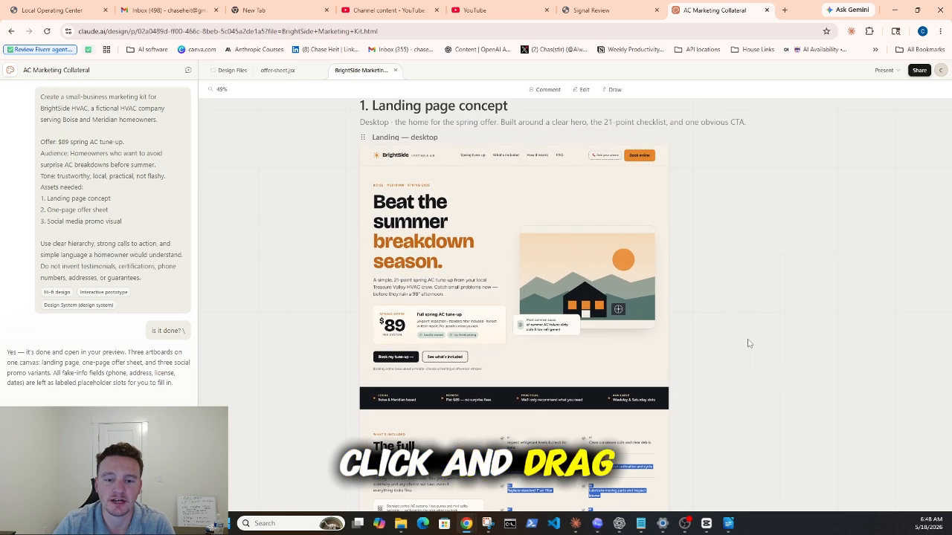
click(584, 90)
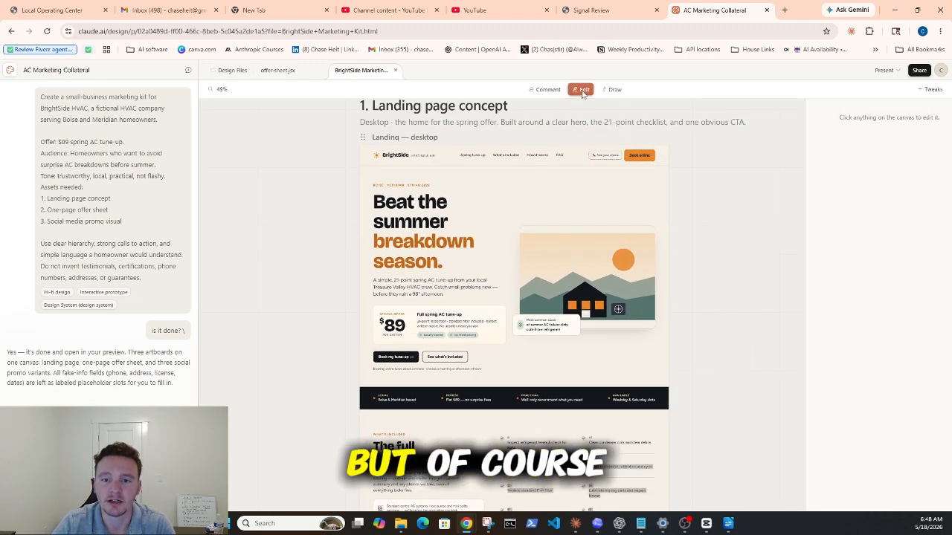
click(531, 218)
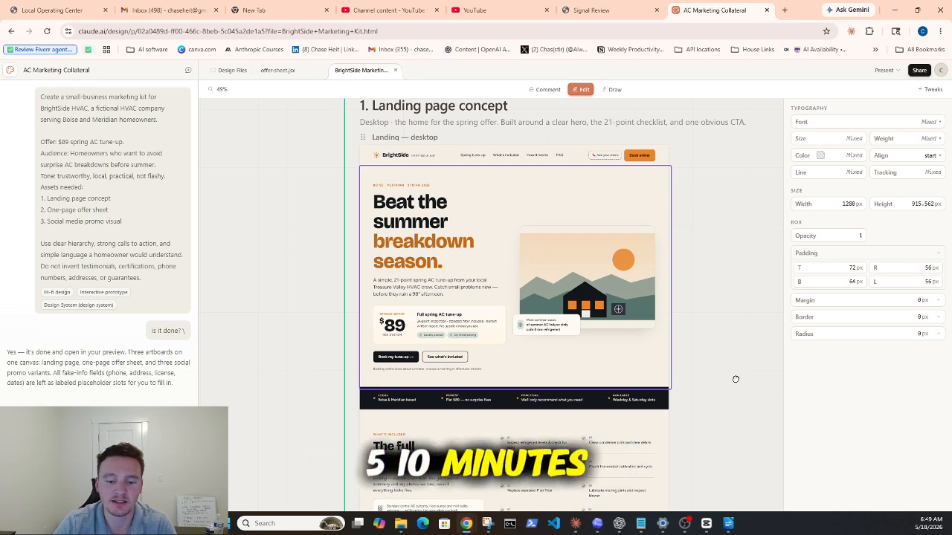
Examine the one-page offer sheet, including its header offer, visit checklist, spring versus summer prices and coupon.
drag(735, 379, 699, 210)
drag(683, 380, 684, 315)
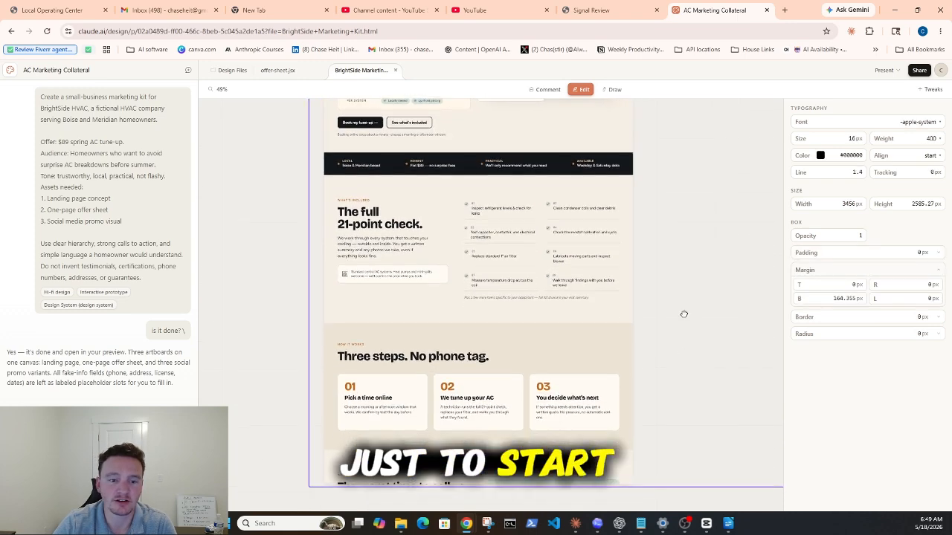
drag(666, 487, 646, 260)
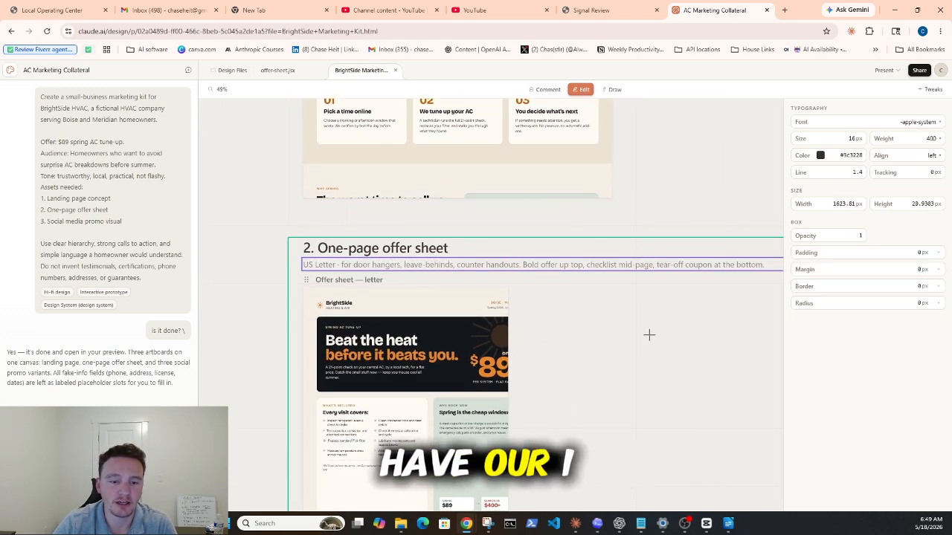
drag(657, 363, 637, 240)
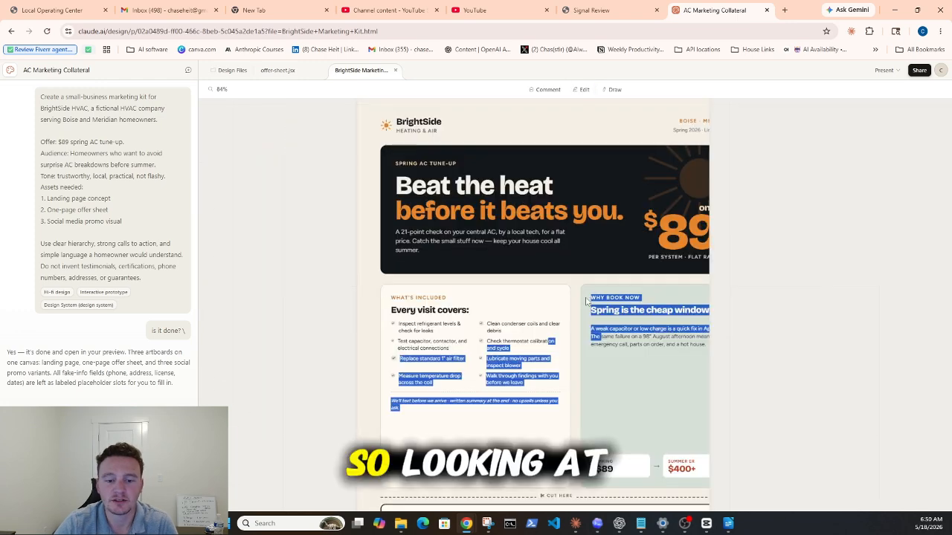
drag(601, 393, 604, 392)
drag(763, 313, 761, 293)
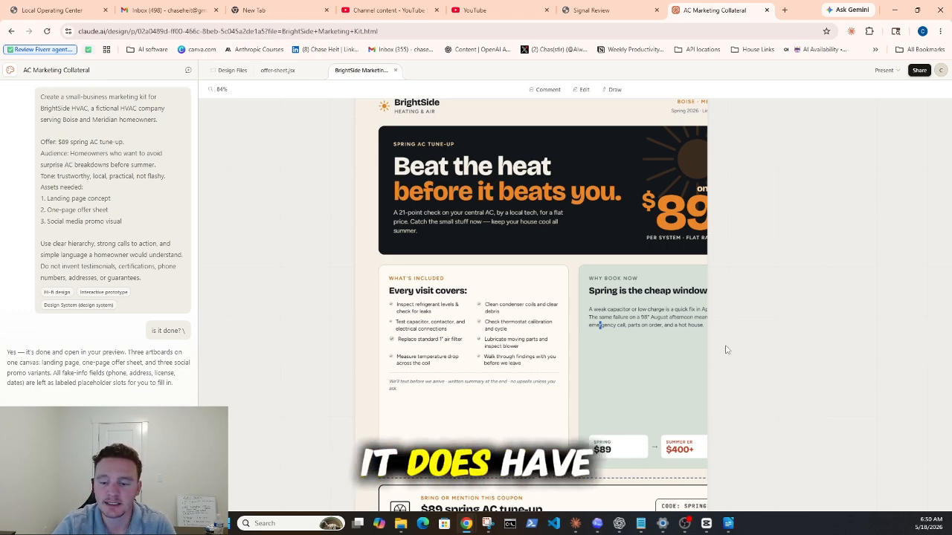
scroll(726, 350, down, 1)
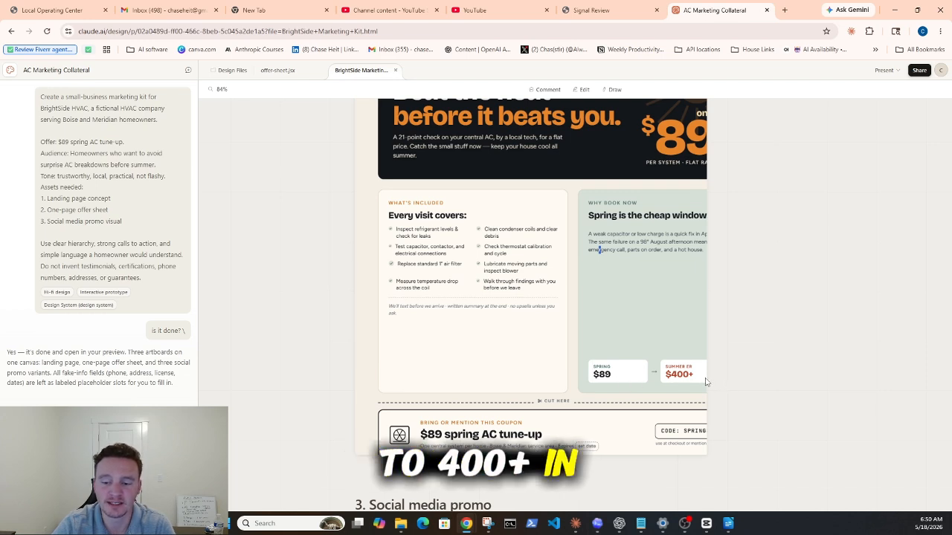
scroll(739, 362, down, 1)
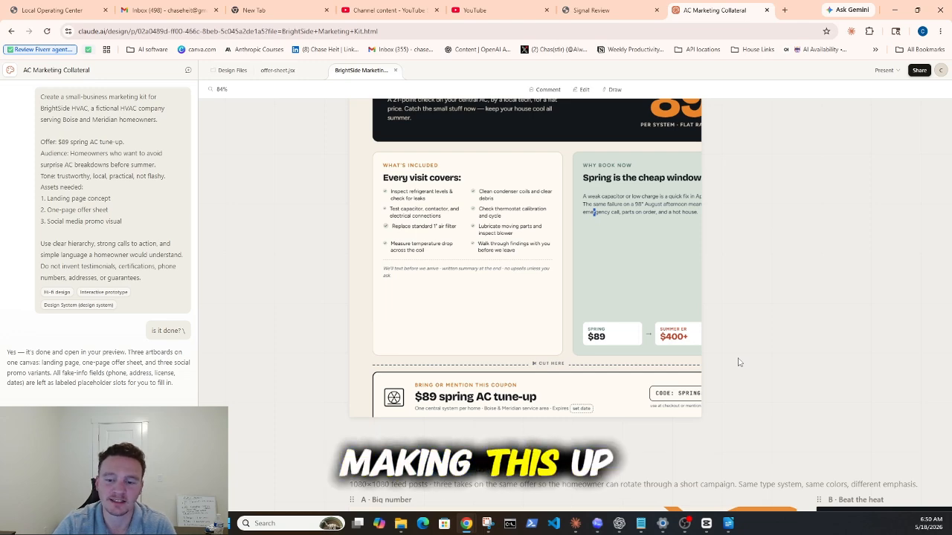
drag(738, 362, 749, 401)
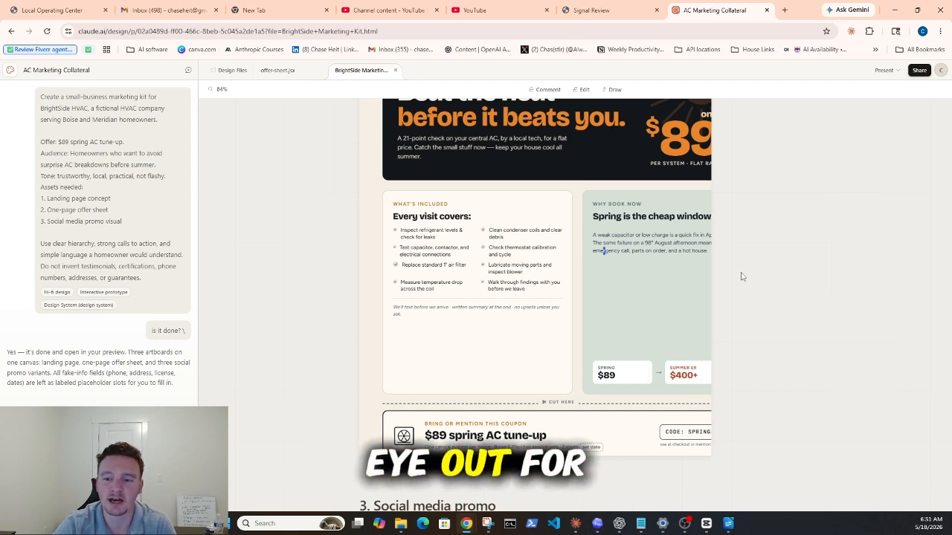
drag(742, 268, 748, 302)
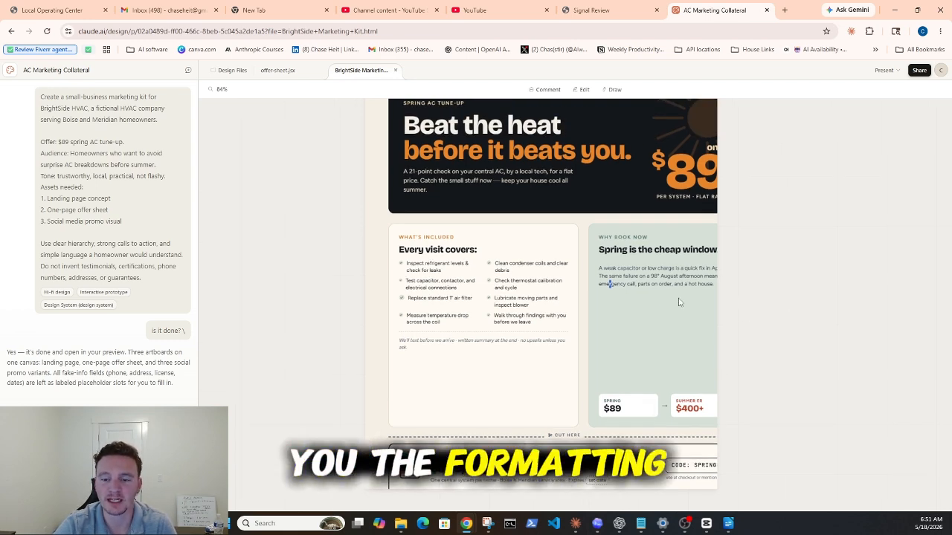
Examine the three social media promo posts: Big number, Beat the heat and Checklist.
scroll(766, 268, down, 3)
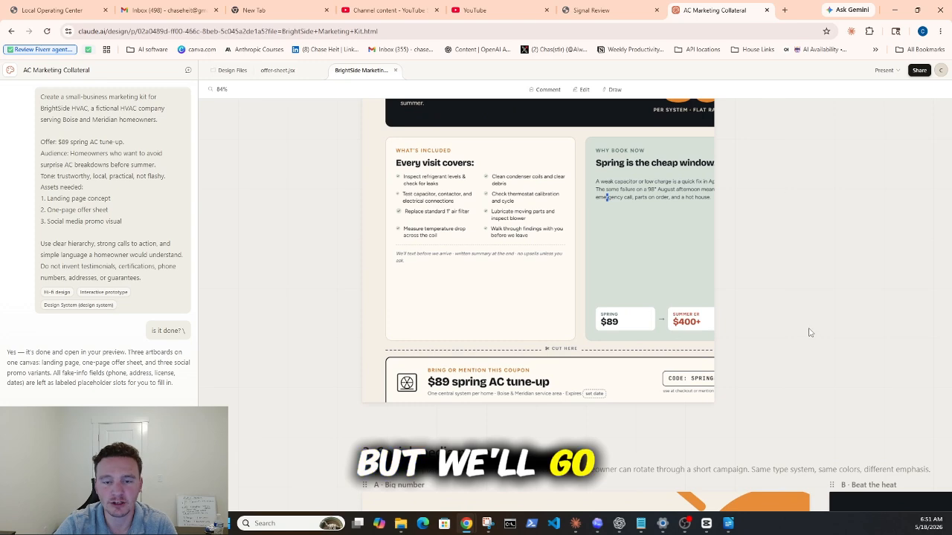
scroll(822, 365, down, 5)
scroll(809, 357, right, 2)
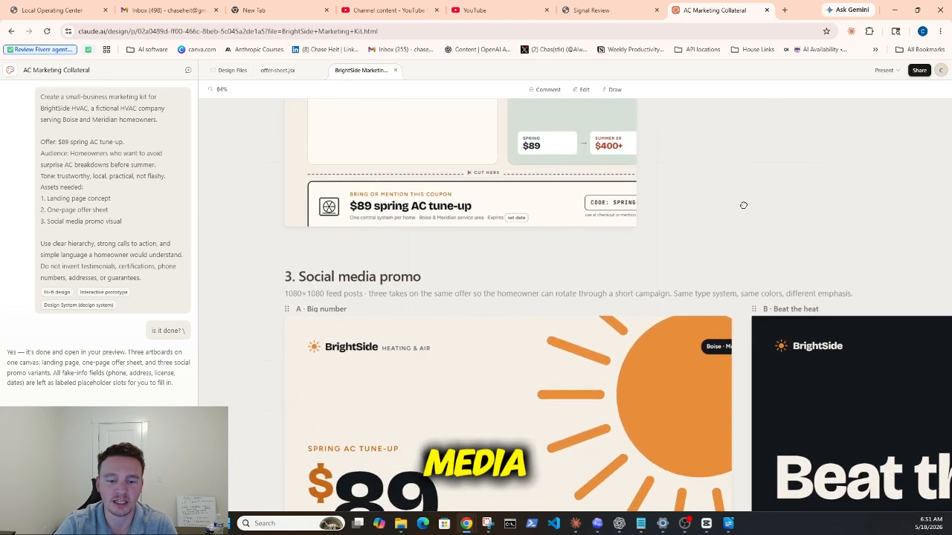
scroll(580, 413, down, 5)
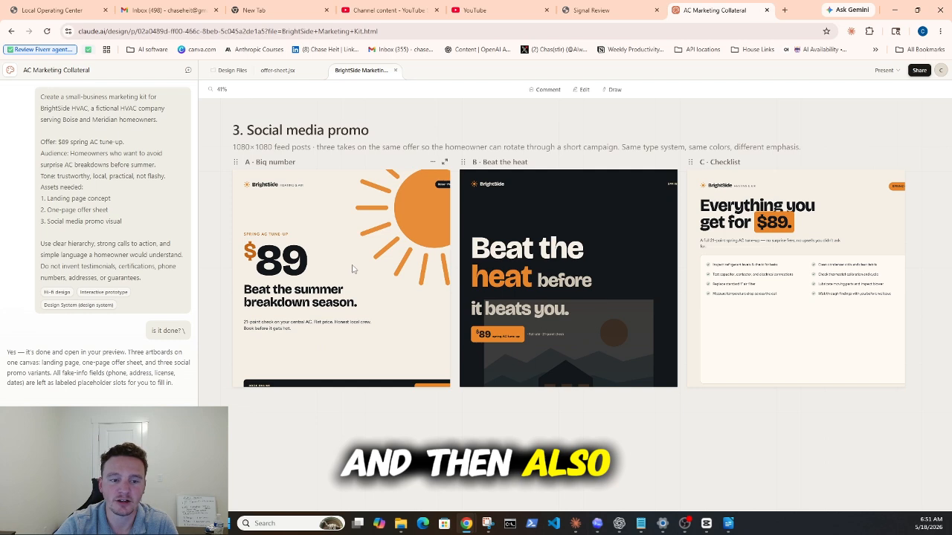
scroll(704, 244, right, 2)
scroll(704, 244, down, 1)
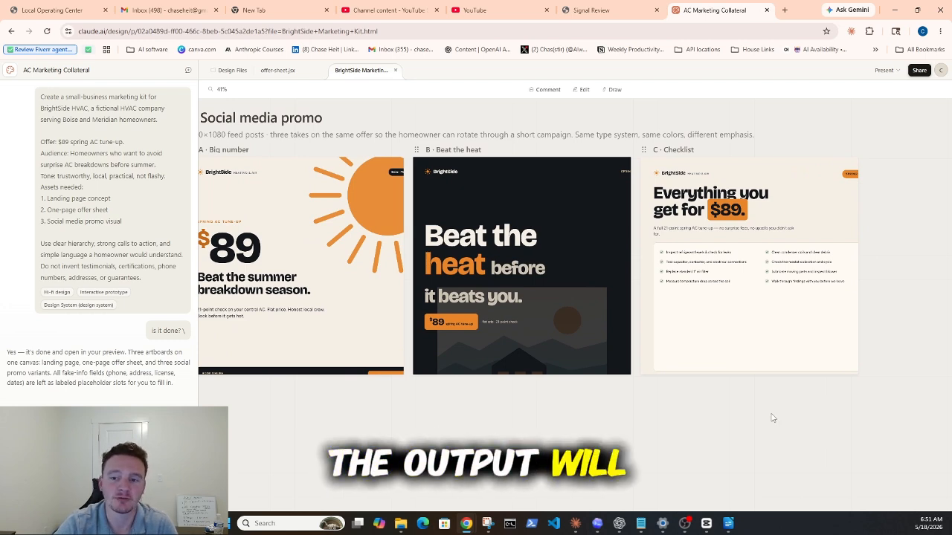
Inspect the typography properties of the Beat the heat promo's headline in edit mode, then leave editing.
click(582, 89)
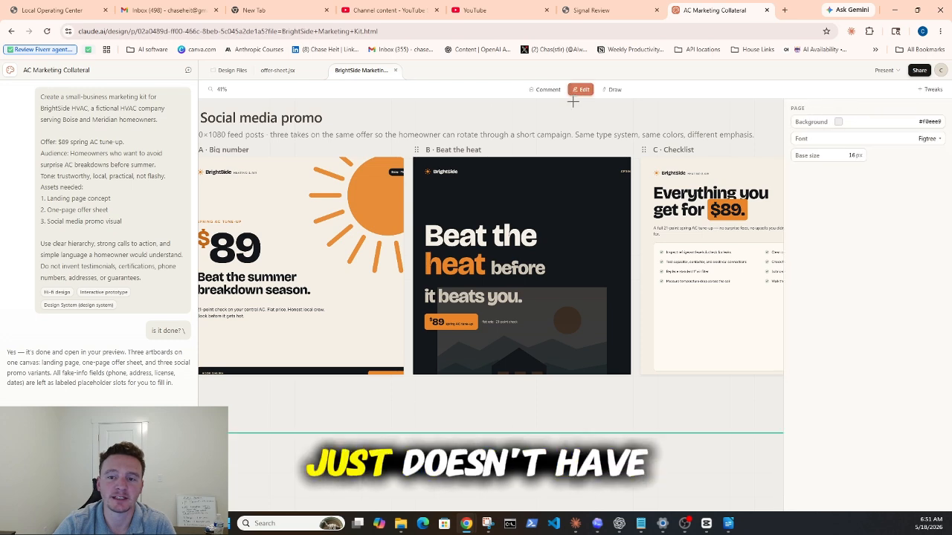
click(539, 232)
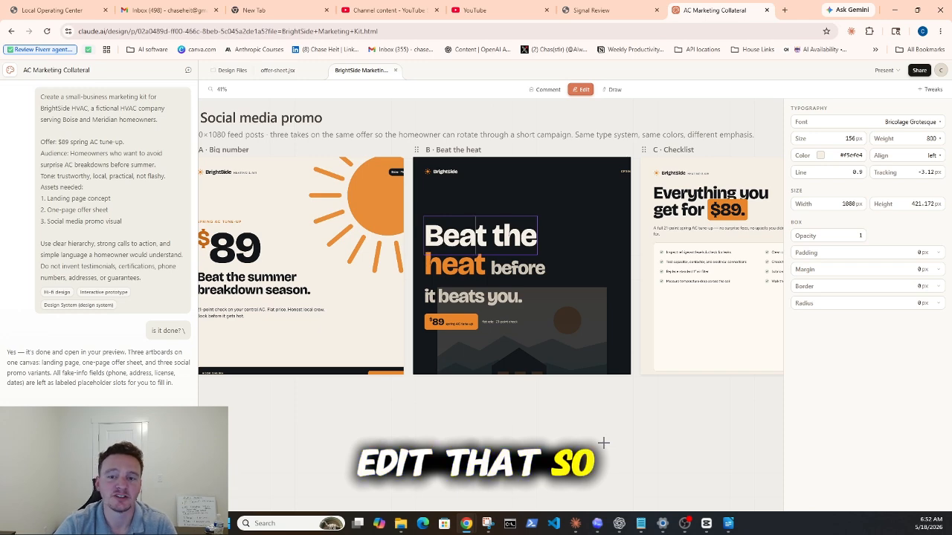
key(Escape)
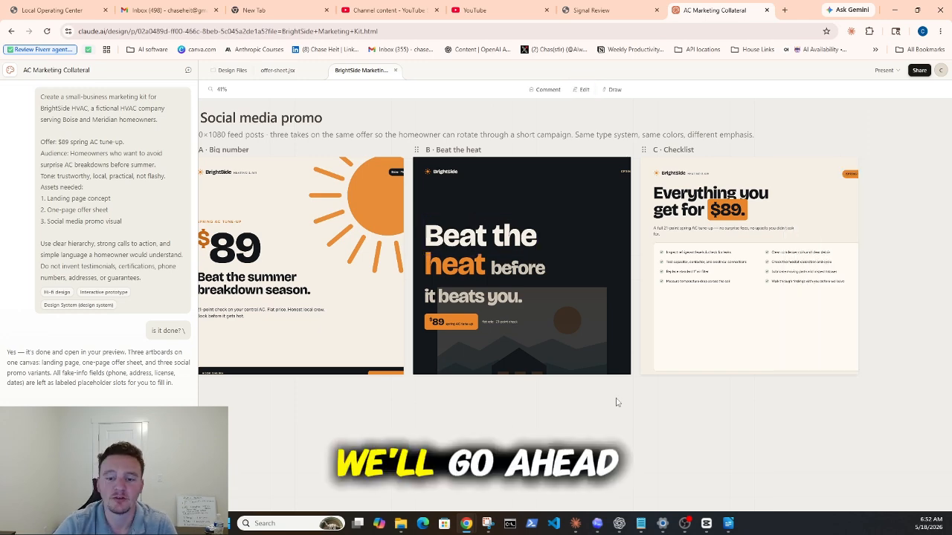
Ask for the cut-off marketing assets to be made full size or stripped of extra content, as clean drafts ready for the next steps.
scroll(524, 159, up, 2)
drag(524, 159, 546, 326)
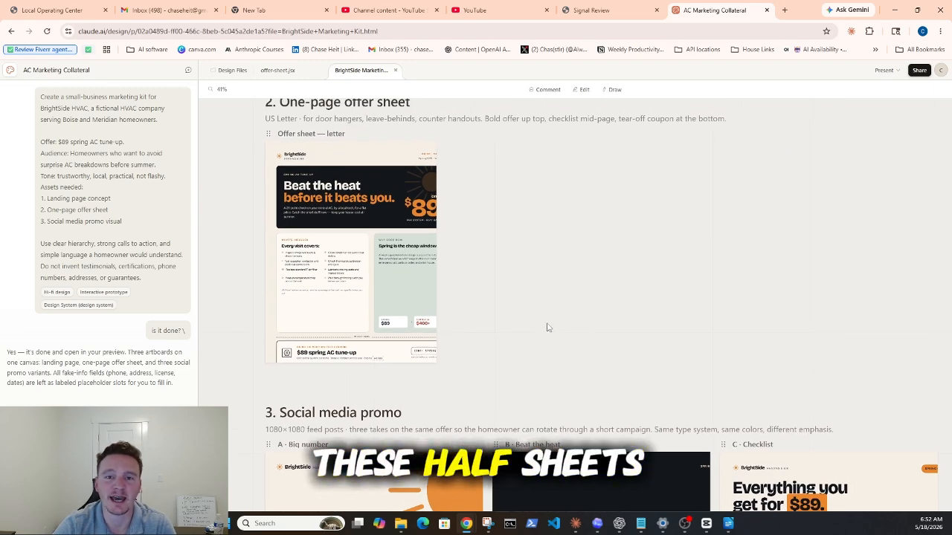
key(Return)
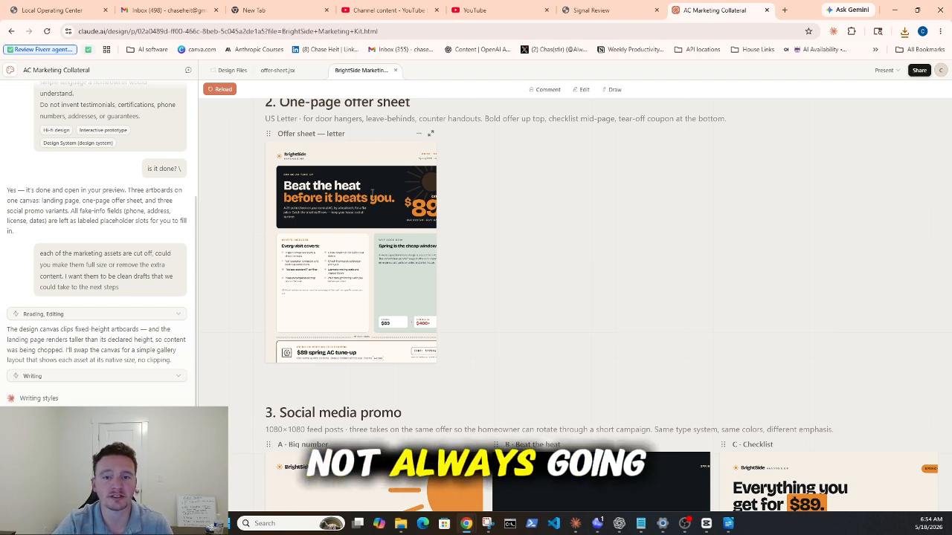
scroll(533, 186, up, 2)
scroll(534, 186, up, 1)
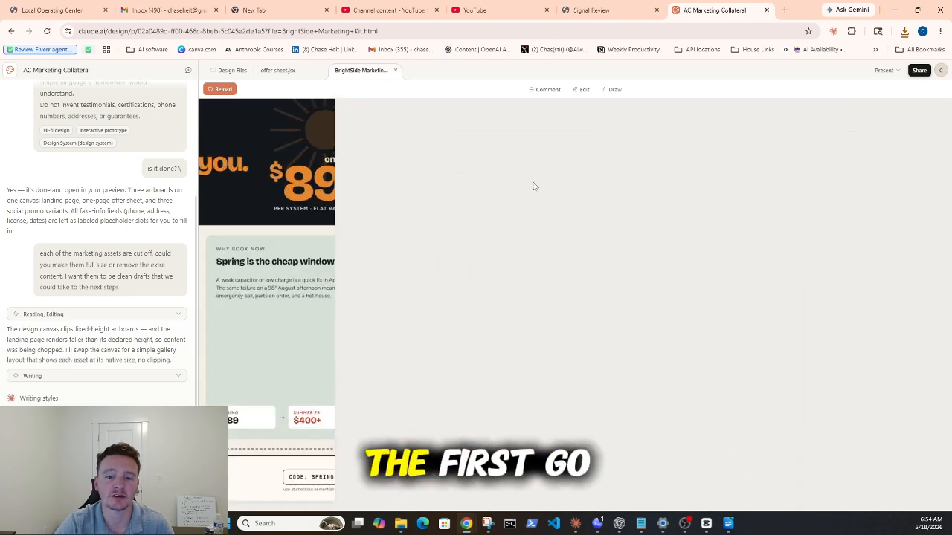
scroll(534, 189, down, 3)
scroll(580, 253, up, 5)
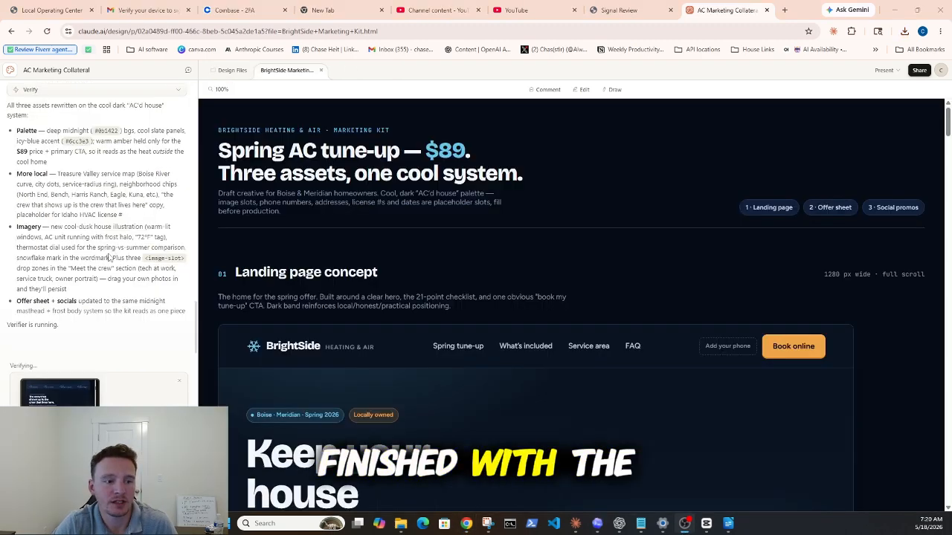
Read back through the chat's summary of the dark, cool redesign and the change requests that led to it.
scroll(109, 257, up, 2)
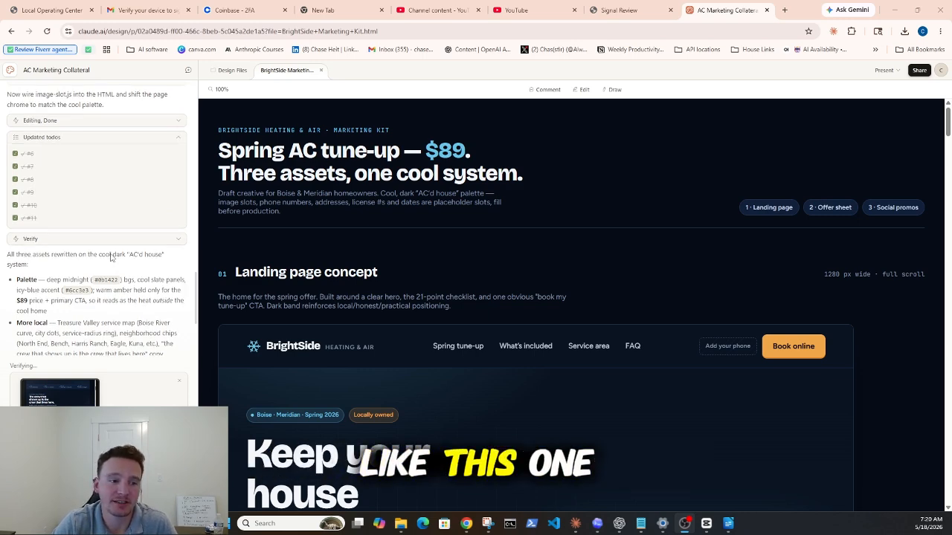
scroll(109, 257, up, 2)
scroll(119, 254, up, 3)
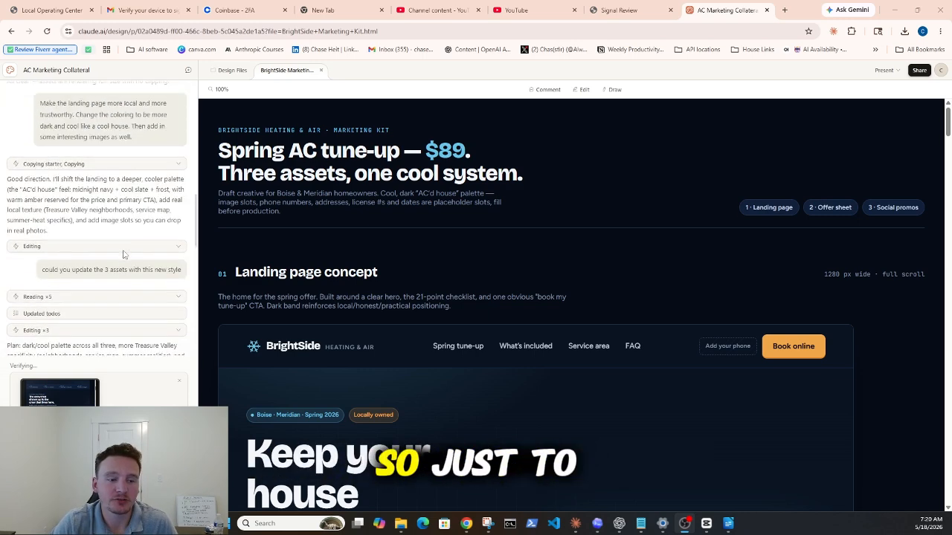
scroll(123, 255, up, 3)
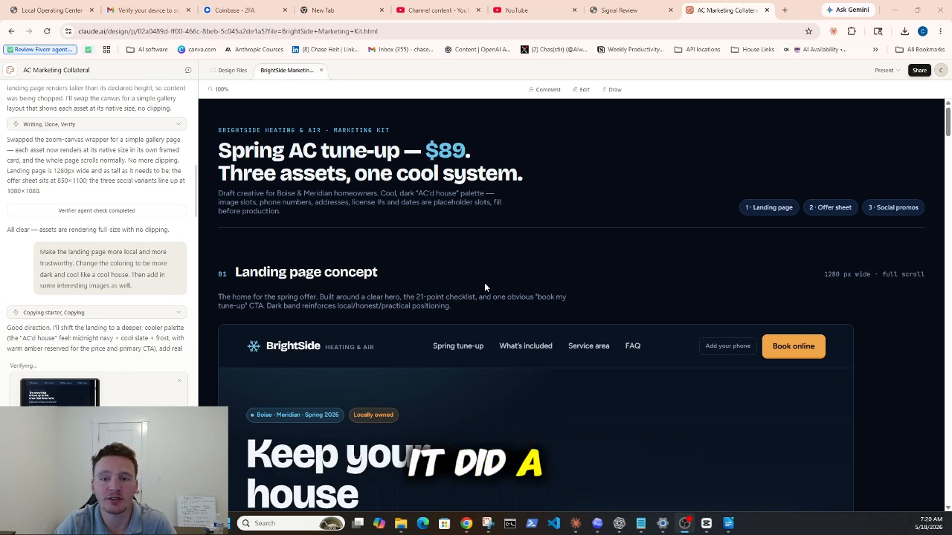
Examine the redesigned landing page hero, including its headline, night house illustration, thermostat card and $89 spring offer.
scroll(503, 275, down, 1)
scroll(503, 275, down, 2)
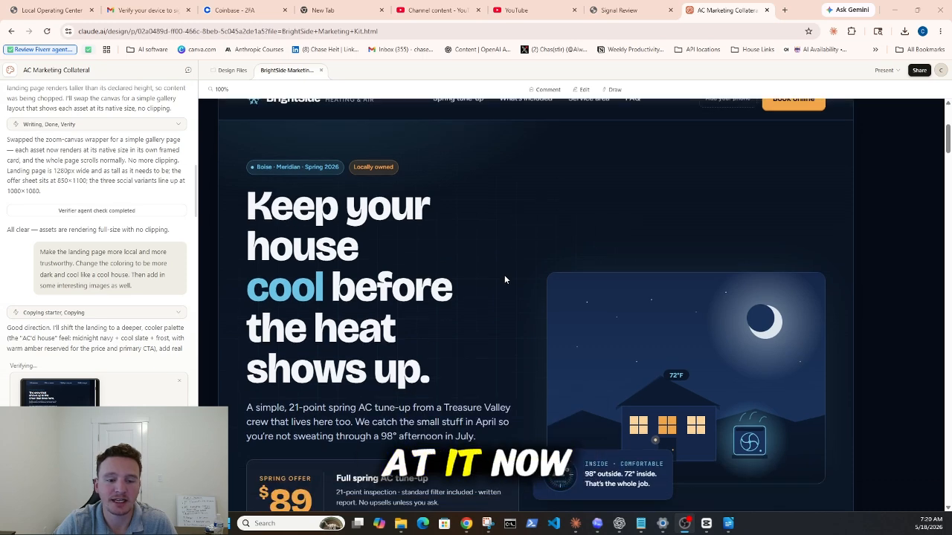
scroll(504, 280, down, 2)
scroll(398, 250, up, 2)
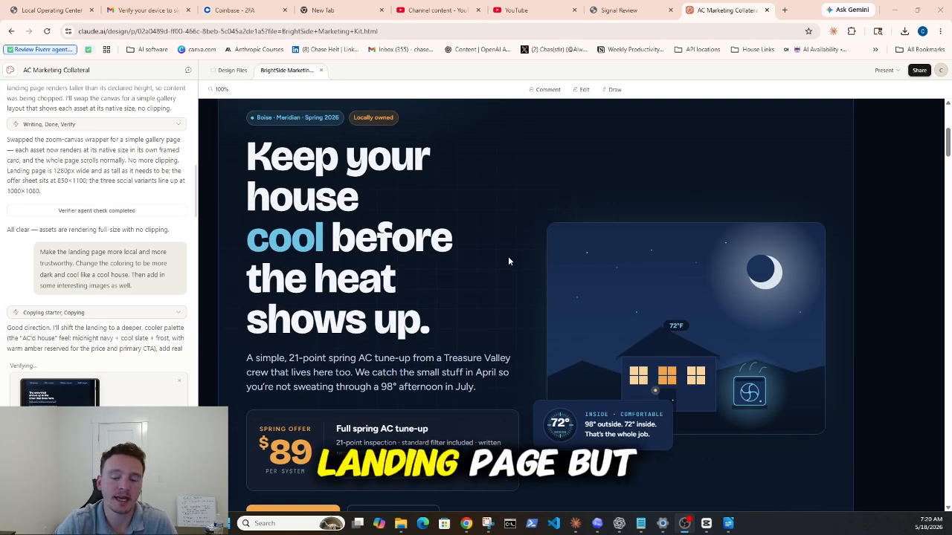
scroll(510, 290, down, 1)
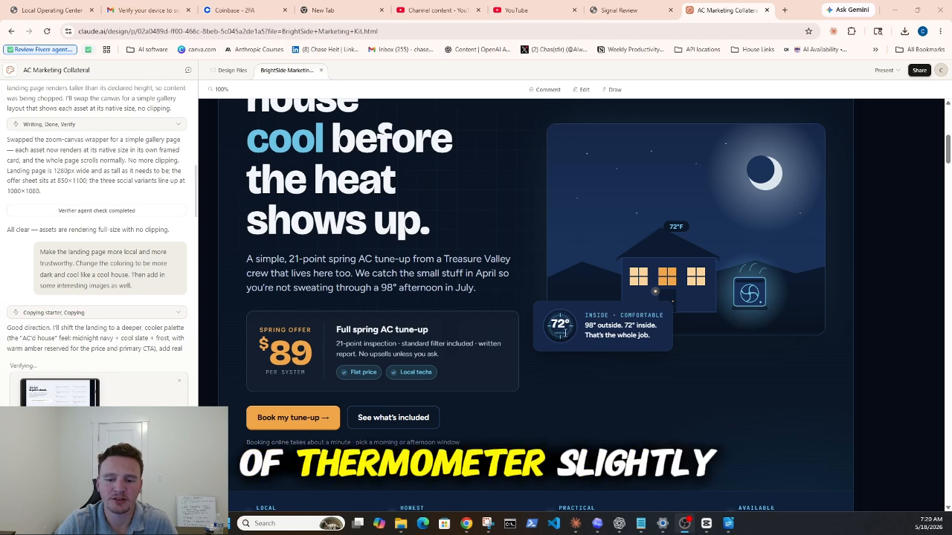
scroll(551, 305, down, 2)
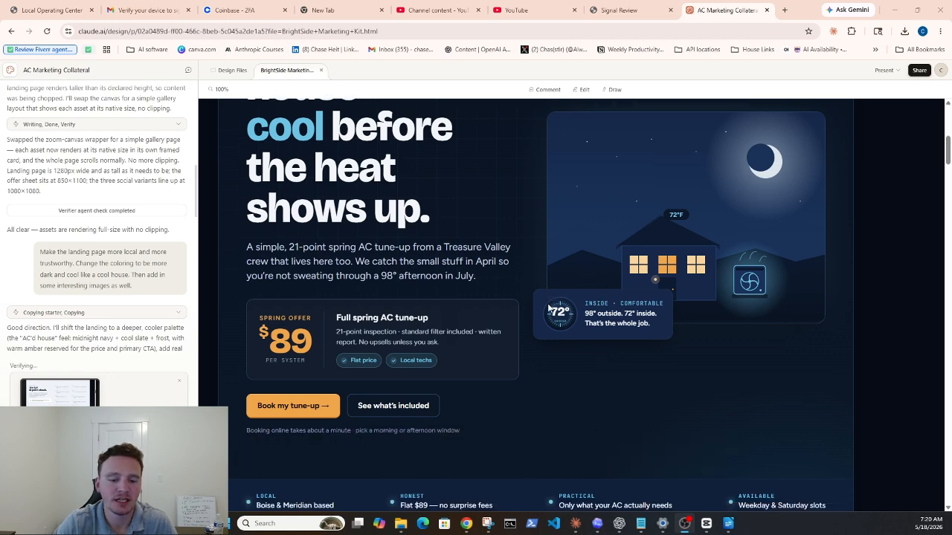
Examine the landing page's local crew section with its image slots, the 21-point check and the service area map.
scroll(555, 323, down, 3)
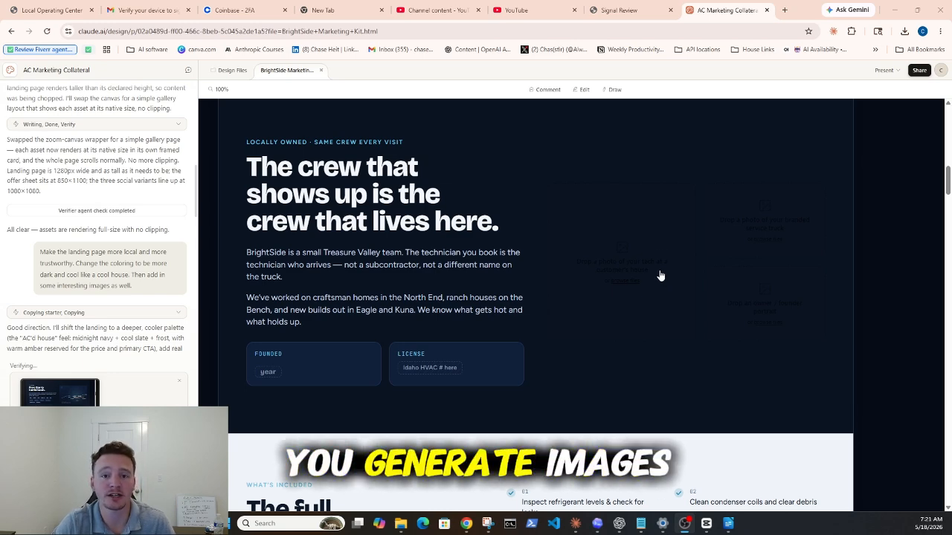
scroll(648, 258, down, 3)
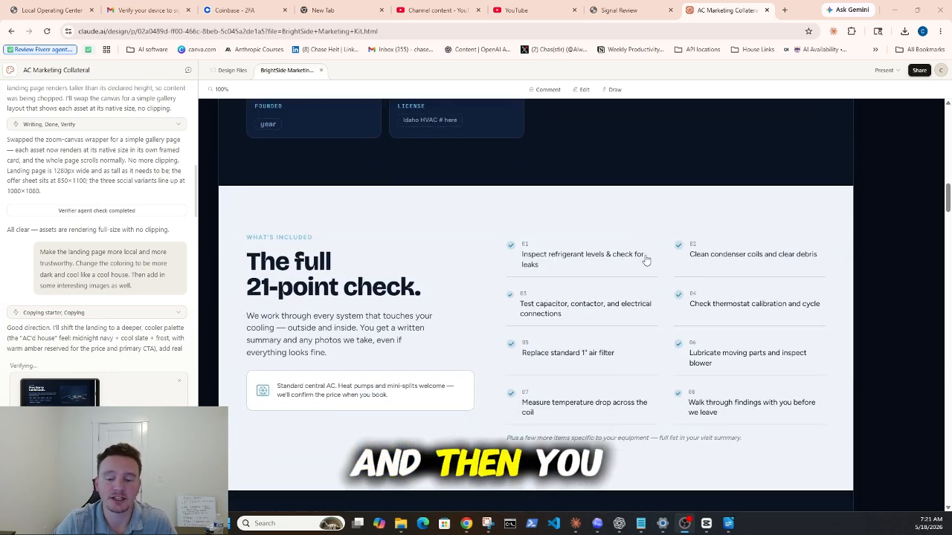
scroll(668, 250, down, 5)
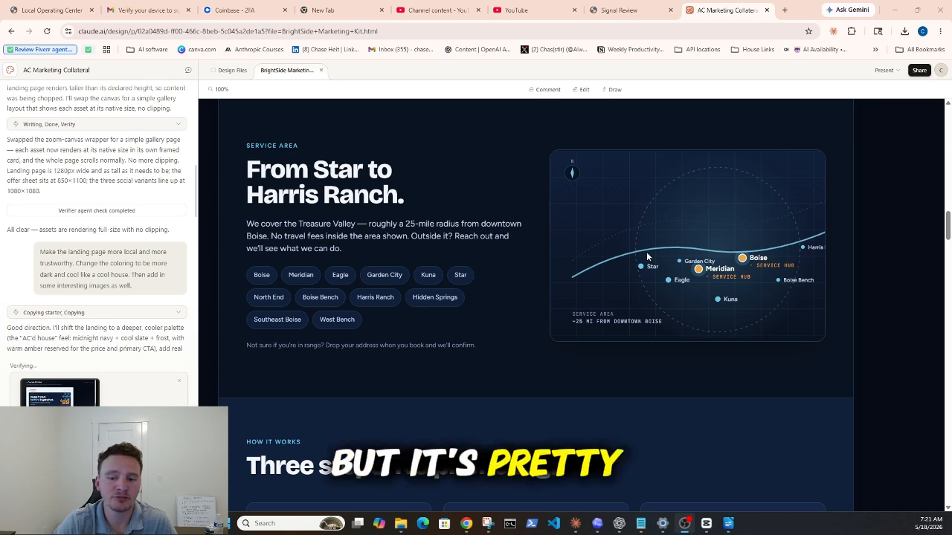
scroll(642, 255, down, 2)
scroll(412, 223, up, 2)
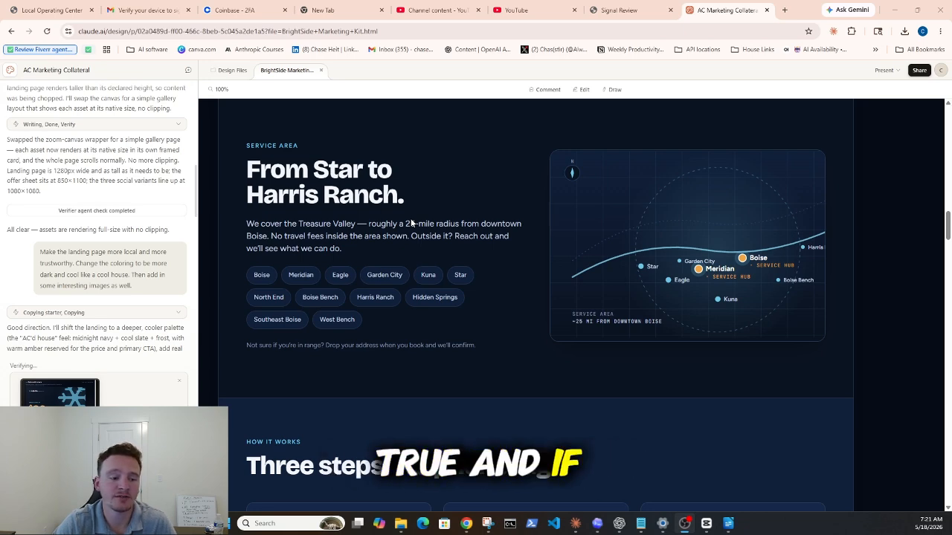
Examine the rest of the landing page, from the three-step how-it-works section through the spring comparison to the booking section.
scroll(383, 271, down, 2)
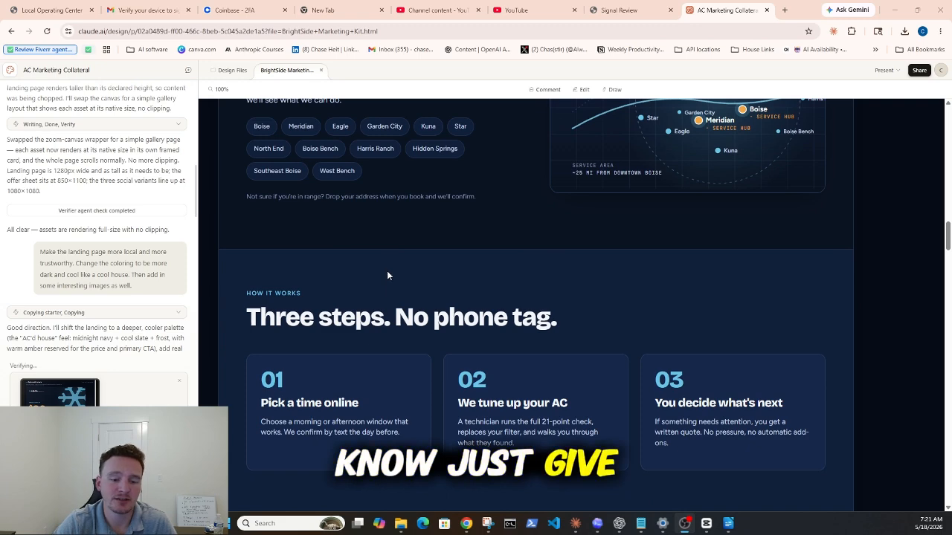
scroll(387, 275, down, 3)
scroll(388, 275, up, 2)
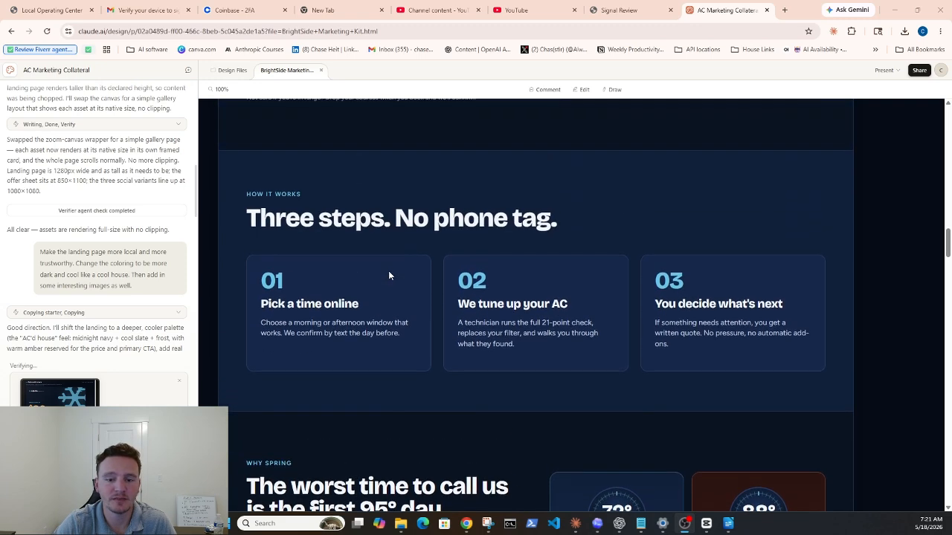
scroll(388, 275, down, 3)
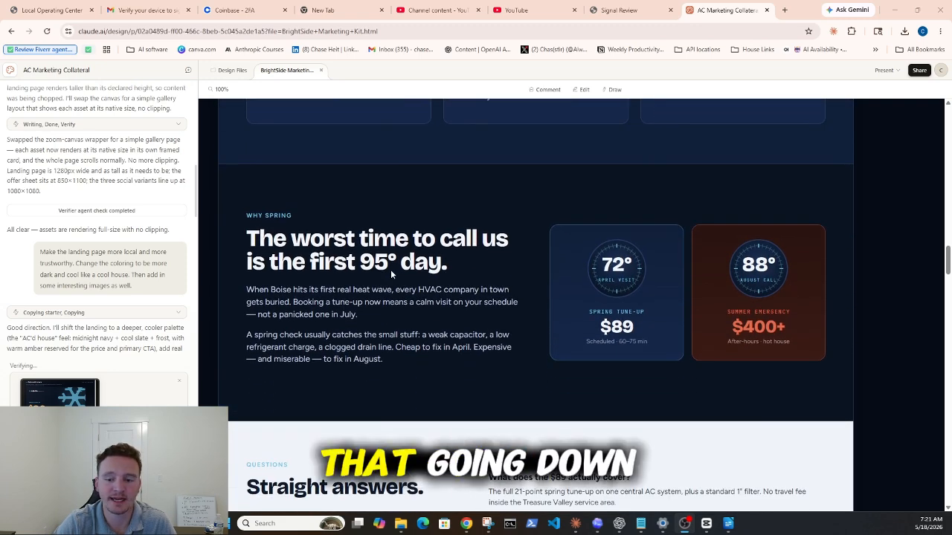
scroll(390, 274, down, 8)
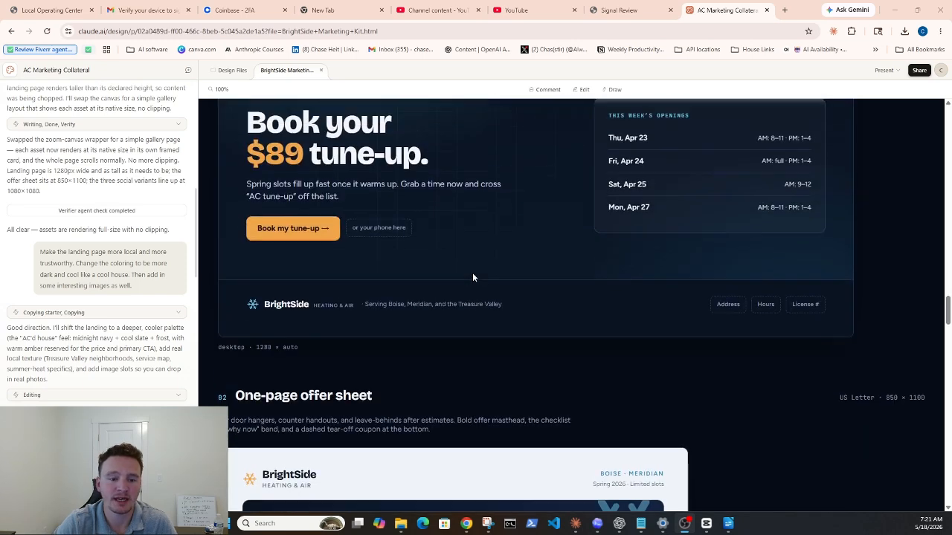
scroll(472, 277, up, 2)
Examine the redesigned one-page offer sheet, highlighting its $89 price and reviewing the visit checklist, price comparison and tear-off coupon.
scroll(472, 277, down, 5)
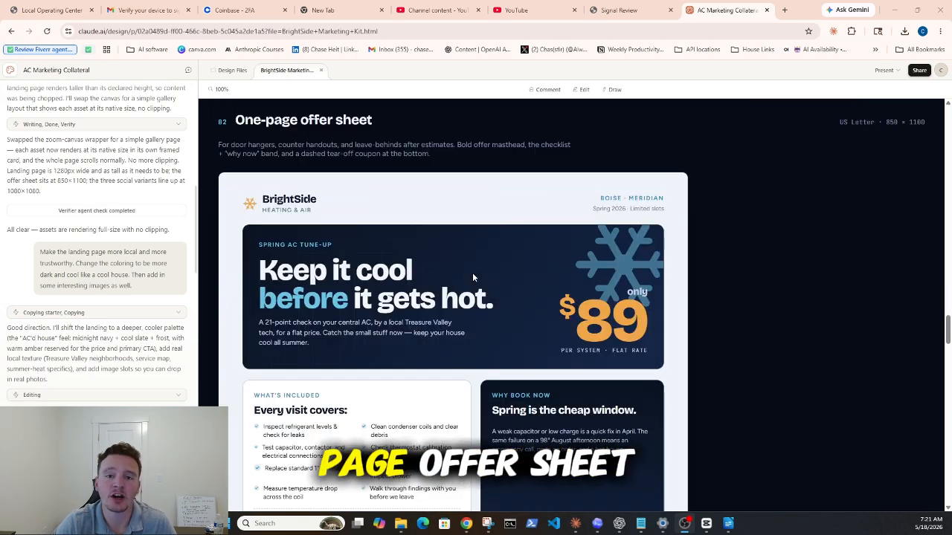
scroll(473, 277, down, 1)
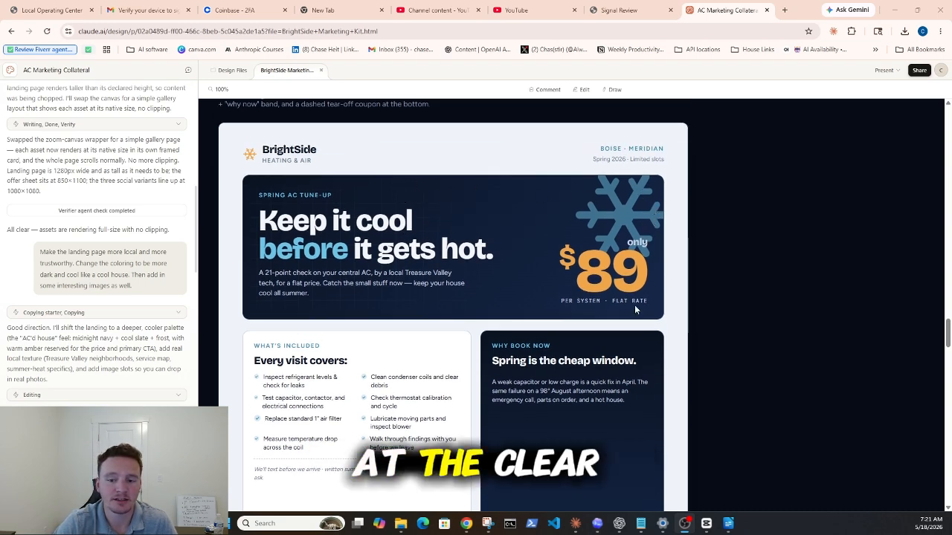
drag(553, 239, 653, 287)
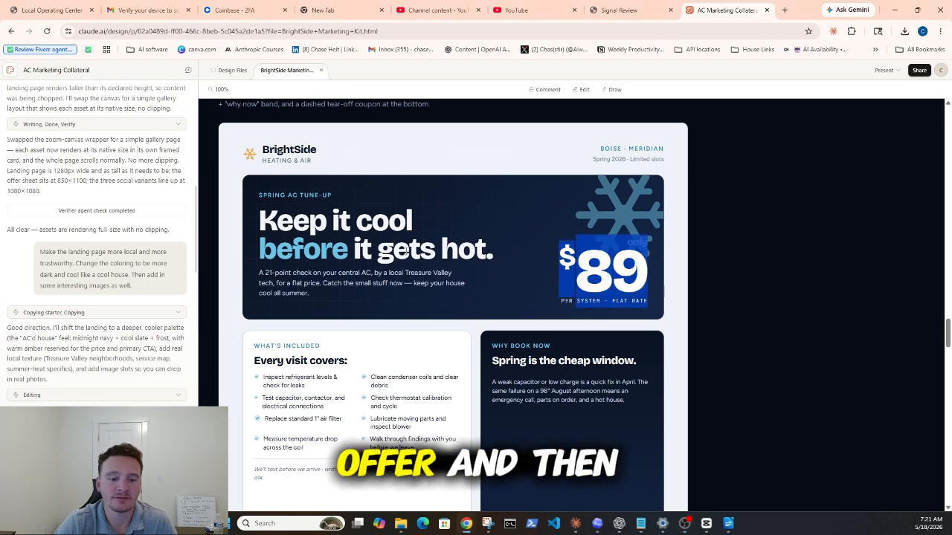
scroll(541, 351, down, 3)
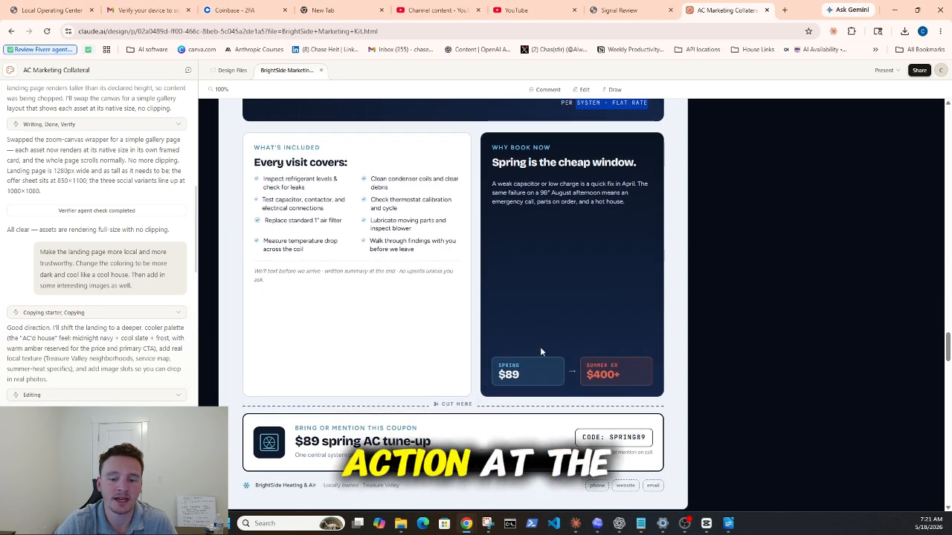
scroll(541, 351, down, 2)
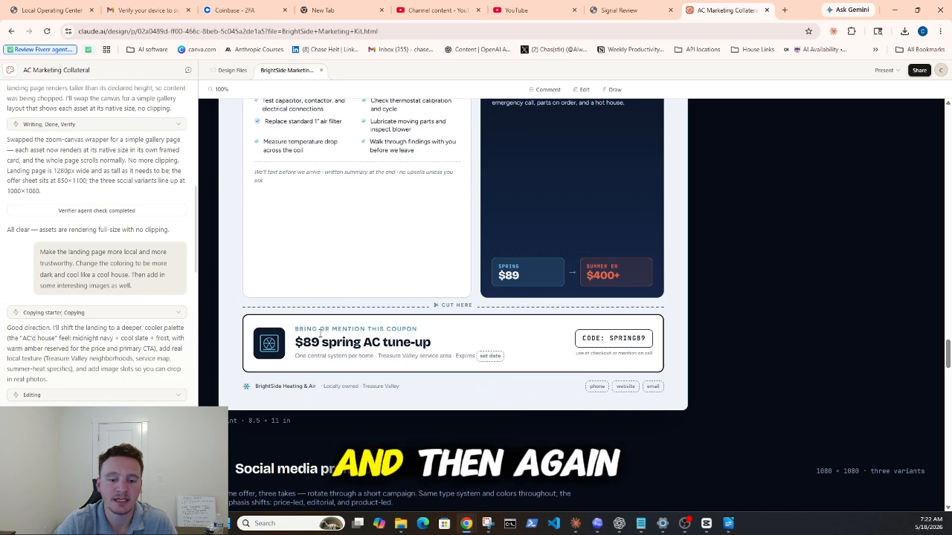
Examine the three redesigned social media promos: Big number, Beat the heat and Checklist.
scroll(462, 304, down, 5)
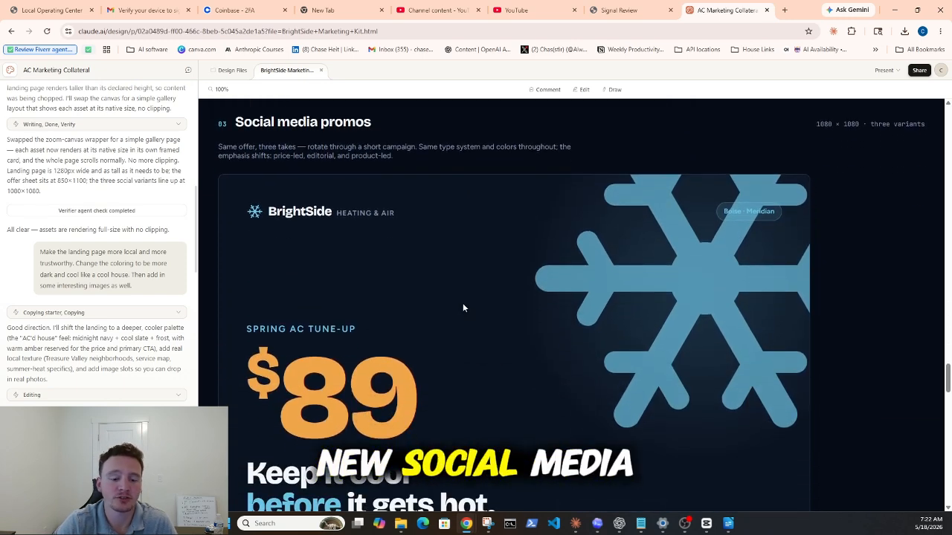
scroll(462, 307, down, 2)
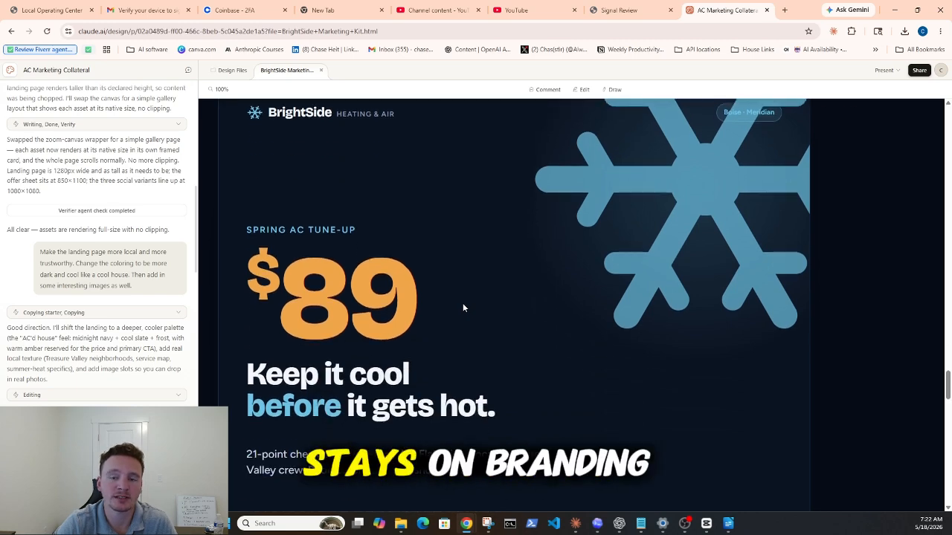
scroll(463, 307, down, 5)
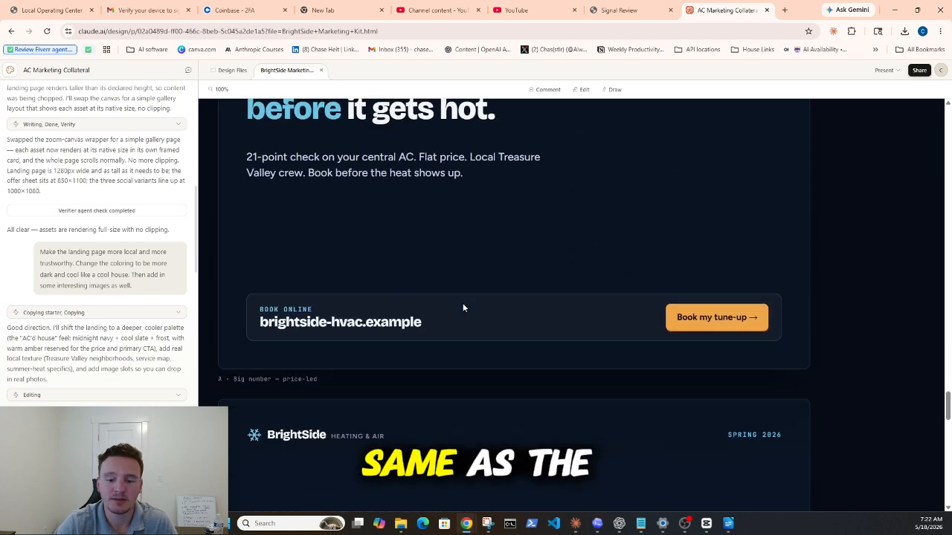
scroll(463, 305, down, 5)
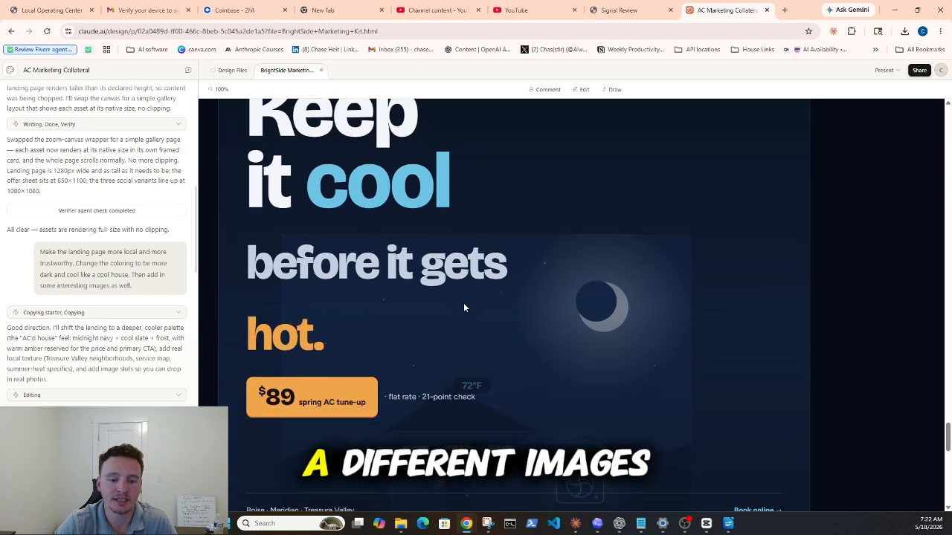
scroll(464, 305, down, 2)
scroll(467, 304, down, 3)
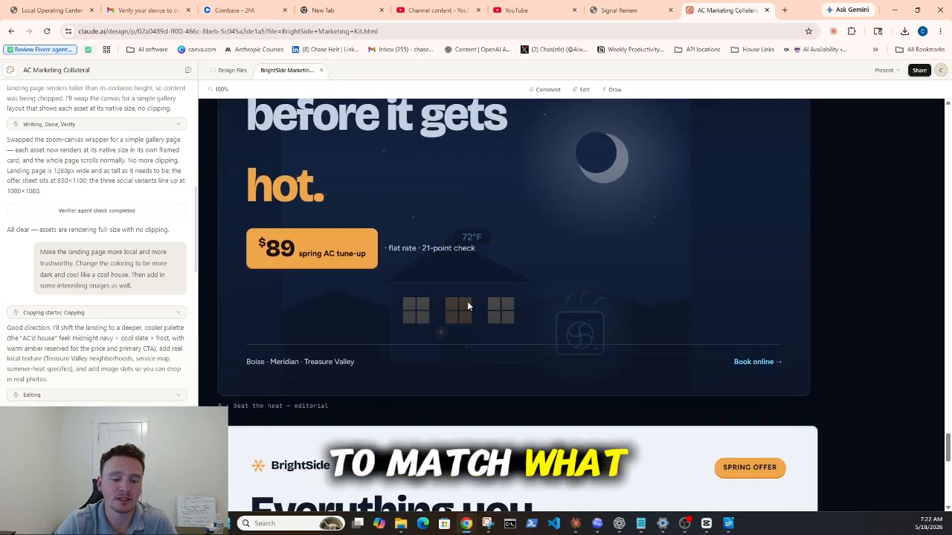
scroll(467, 301, down, 2)
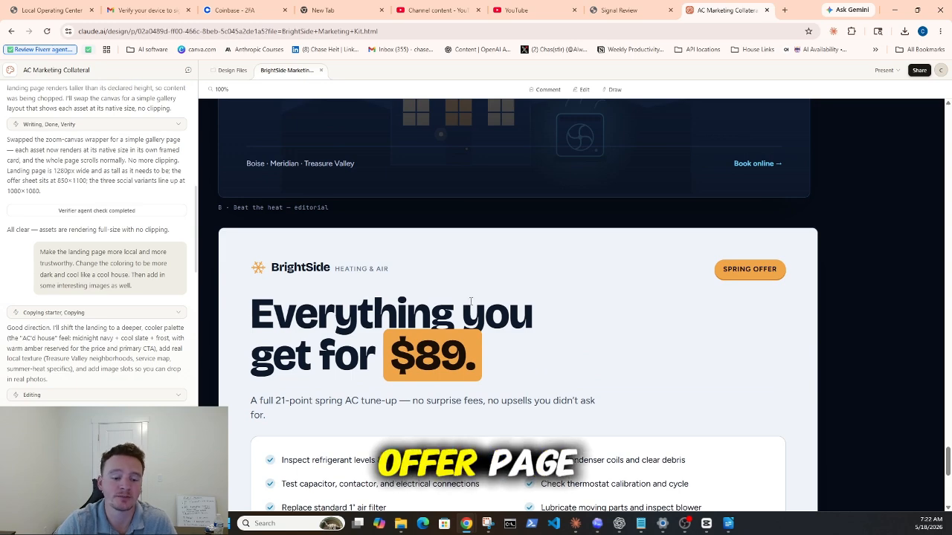
scroll(470, 302, down, 6)
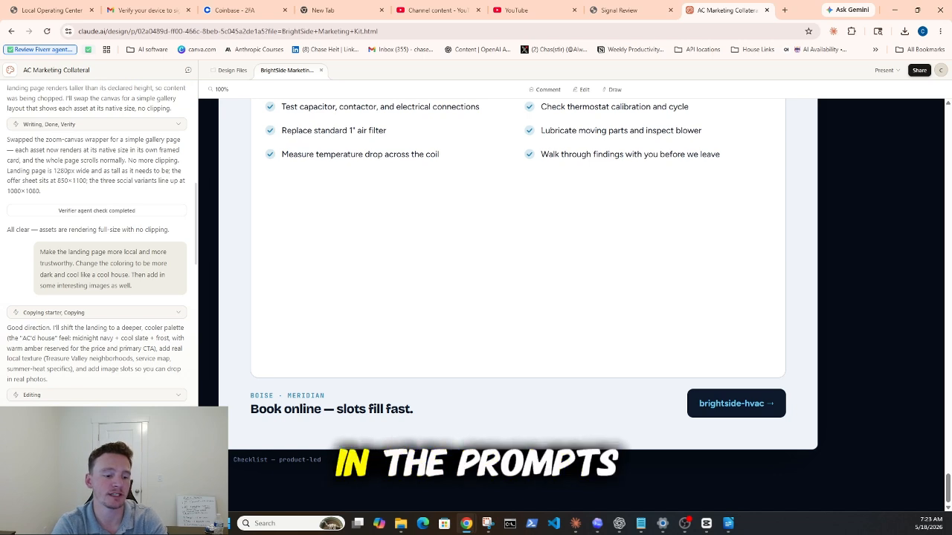
Request a simple, readable offer sheet for the $89 spring AC tune-up and a square social promo with minimal text, strong contrast and clear call to action.
key(Return)
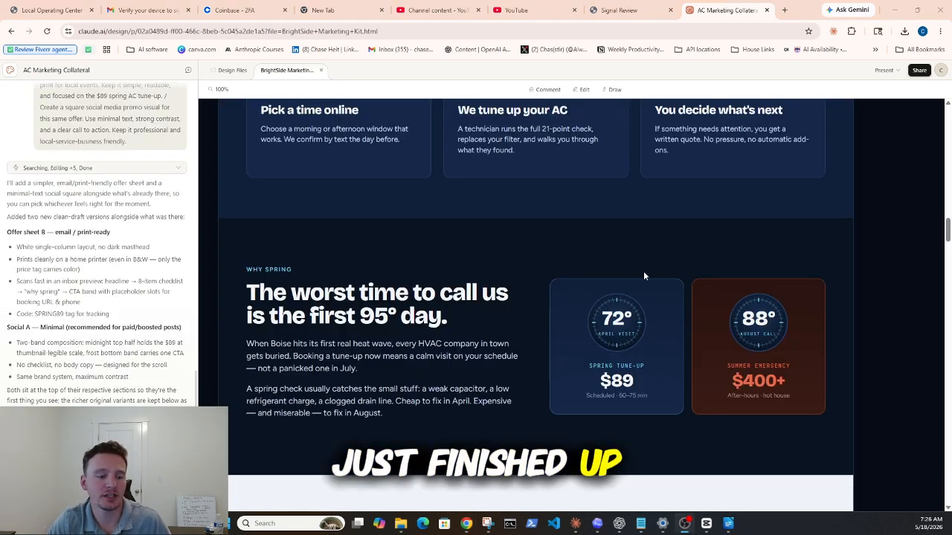
Review the rest of the landing page, then examine the Bold leave-behind and Email / print-ready versions of the offer sheet.
scroll(580, 296, down, 1)
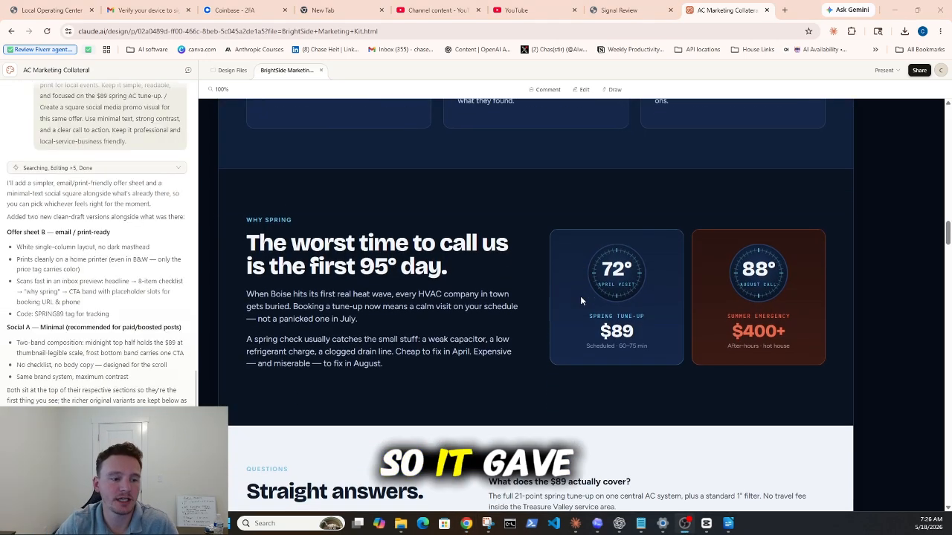
scroll(648, 305, down, 2)
scroll(648, 304, down, 10)
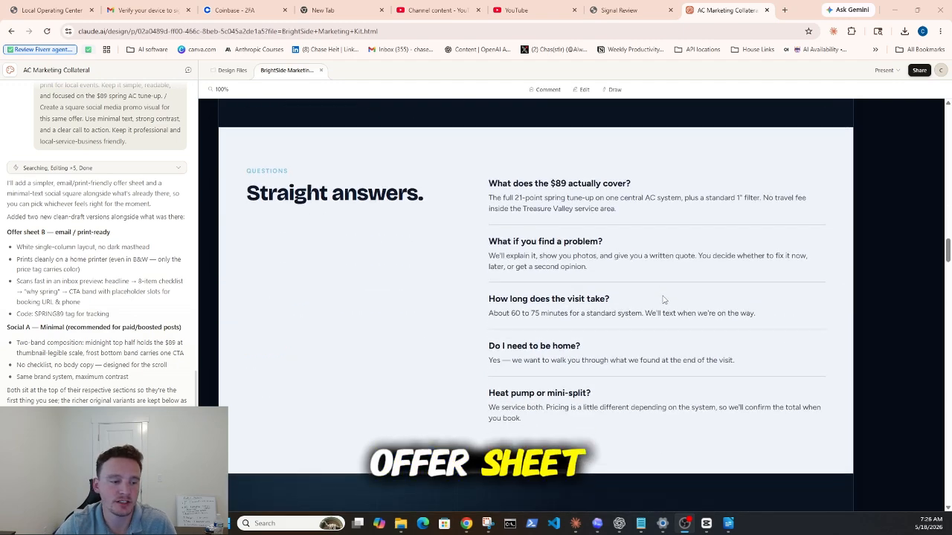
scroll(671, 293, down, 4)
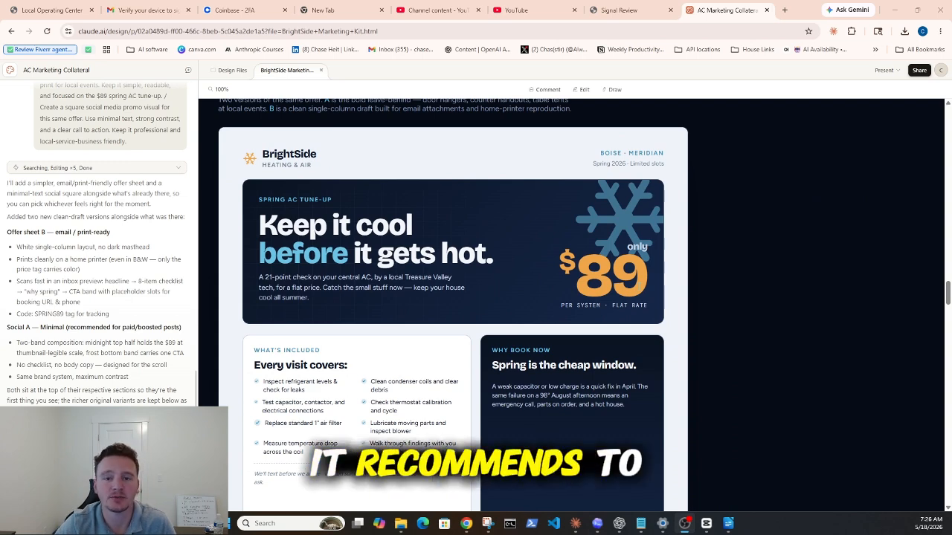
scroll(638, 290, down, 5)
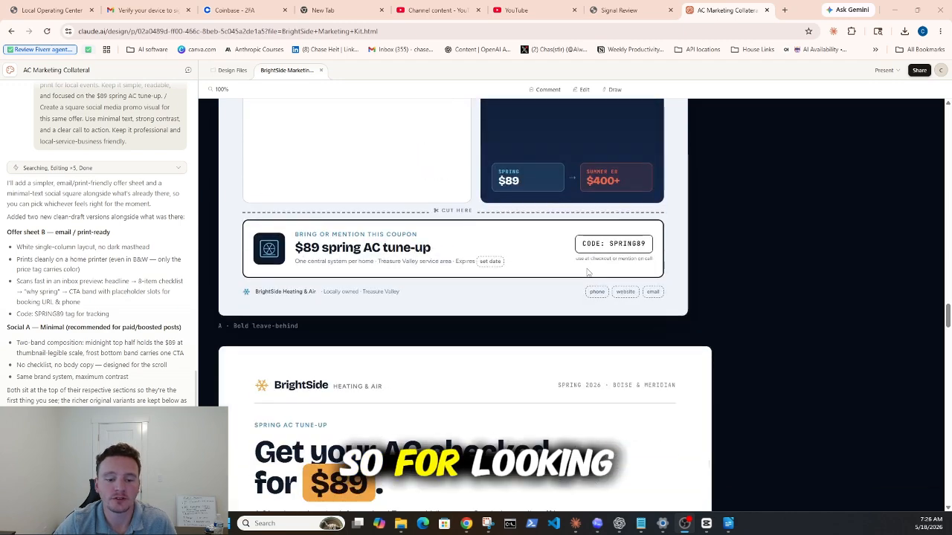
scroll(588, 273, down, 4)
scroll(586, 273, up, 1)
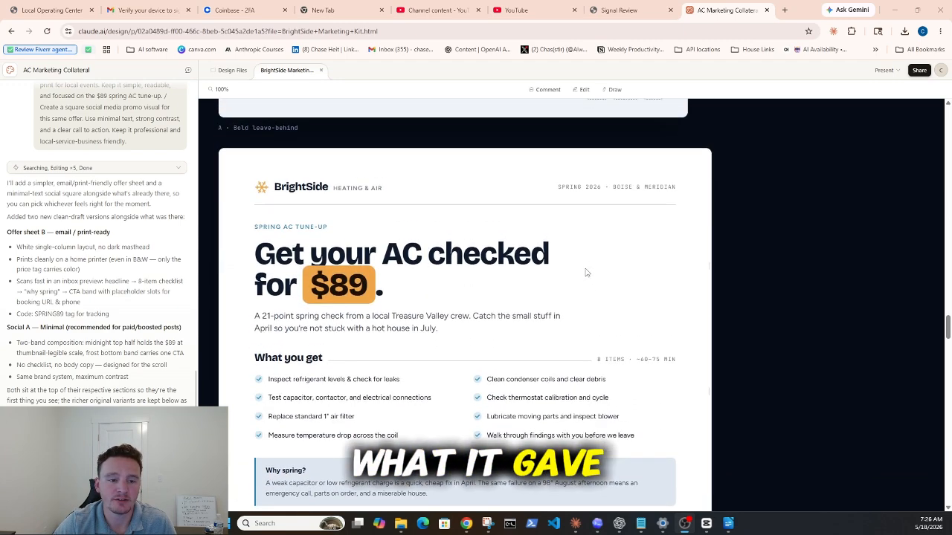
scroll(586, 273, down, 5)
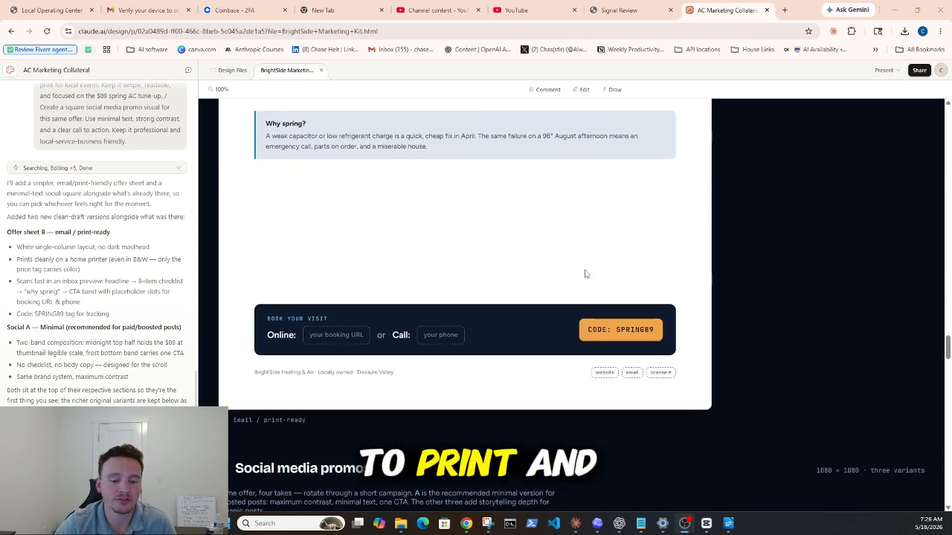
Examine the new Minimal square social promo with its $89 price and booking call to action, comparing it with the Big number variant.
scroll(585, 275, down, 12)
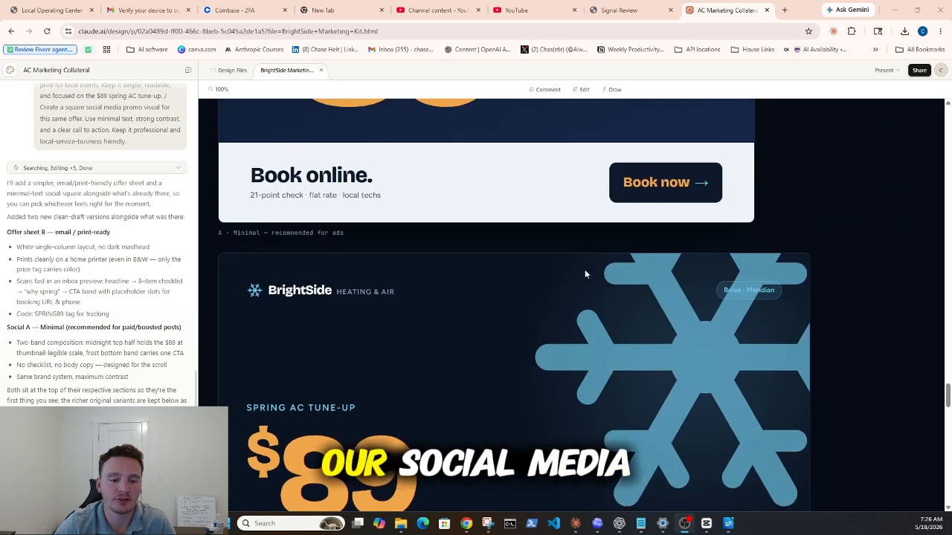
scroll(584, 272, up, 6)
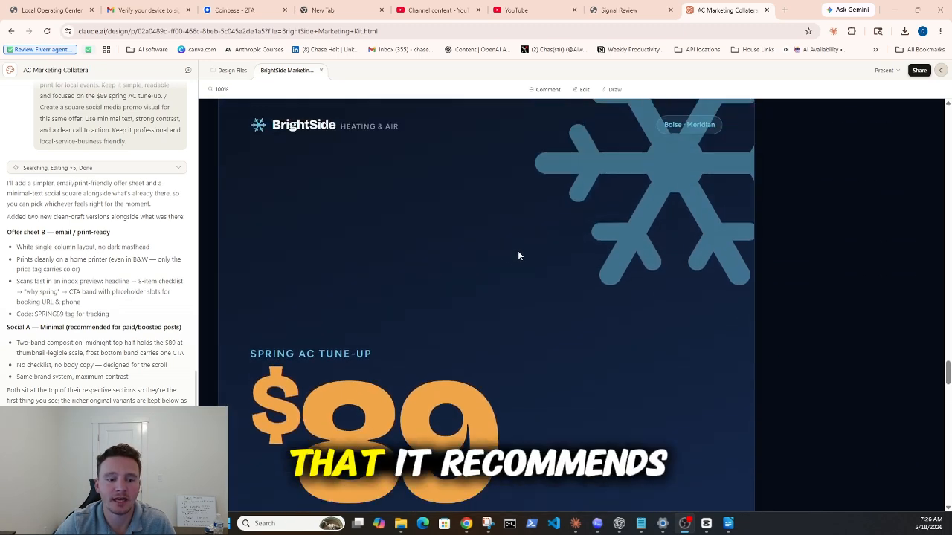
scroll(491, 253, down, 2)
scroll(494, 238, up, 2)
scroll(494, 238, down, 2)
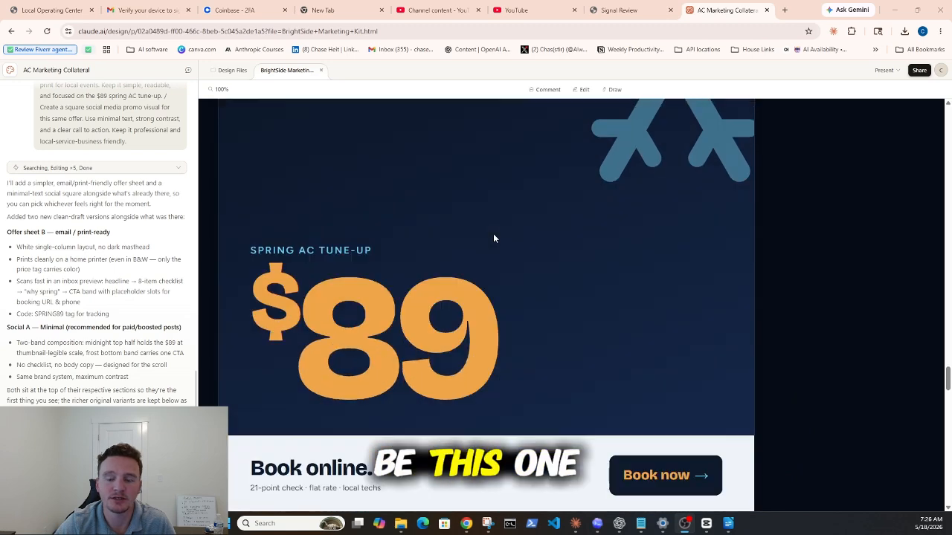
scroll(493, 237, up, 3)
scroll(491, 234, down, 5)
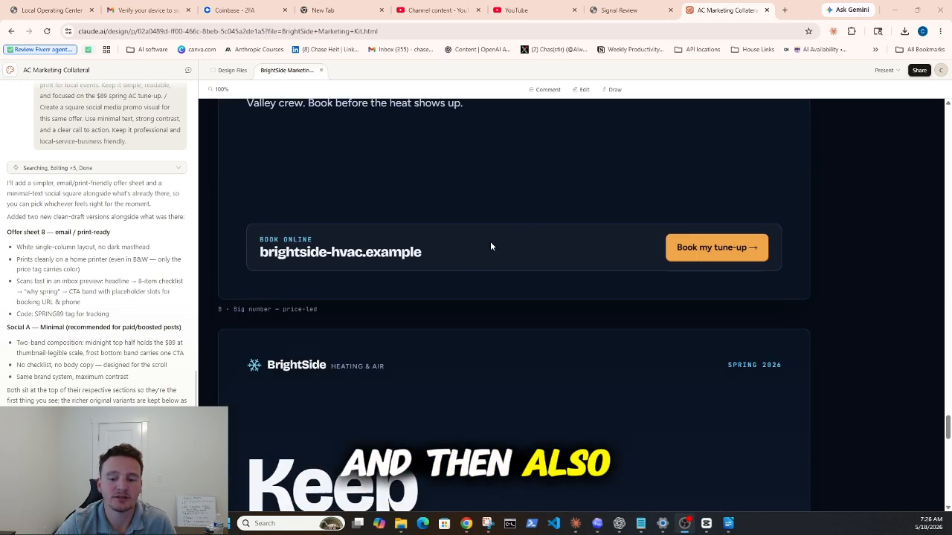
scroll(490, 241, up, 5)
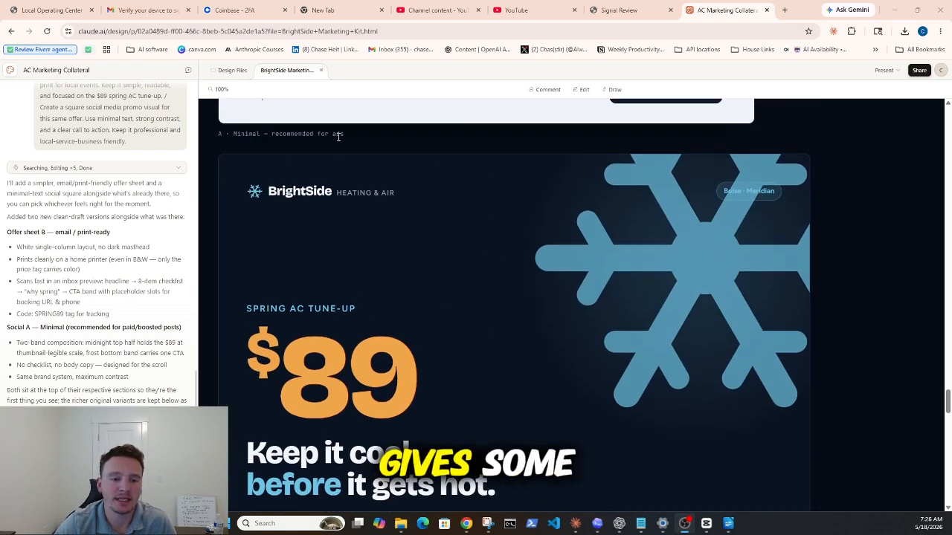
Highlight the captions under the social promos while reviewing the Big number, Beat the heat and Checklist variants.
drag(343, 135, 213, 131)
scroll(320, 253, down, 5)
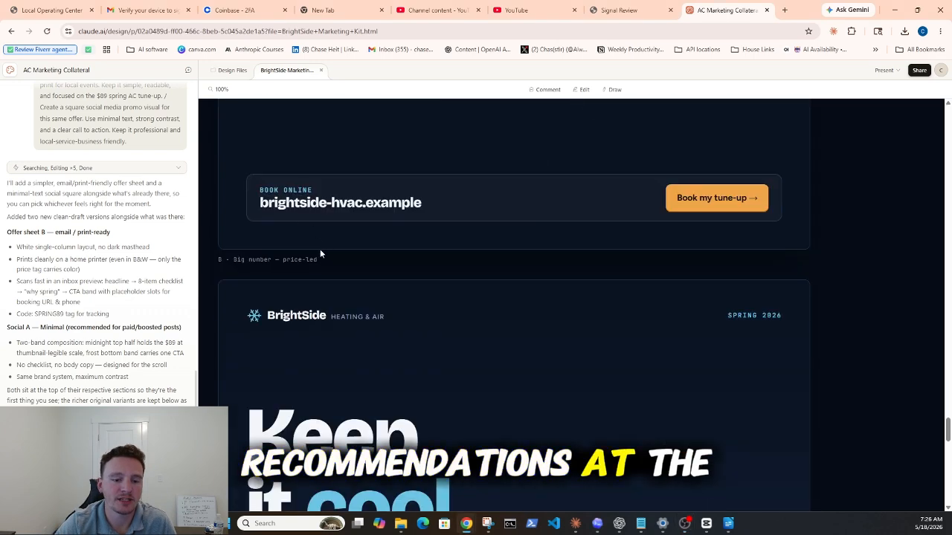
drag(320, 259, 249, 259)
scroll(308, 258, down, 5)
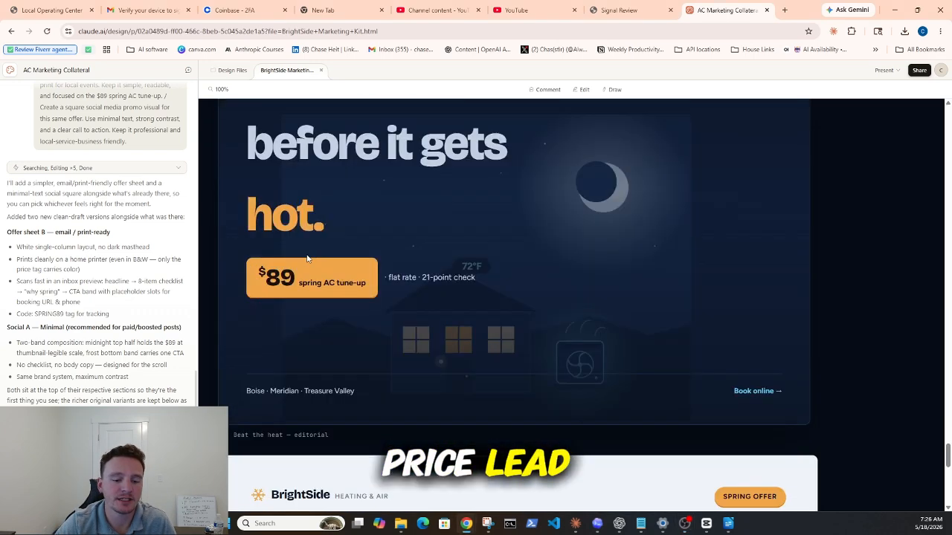
scroll(307, 259, down, 10)
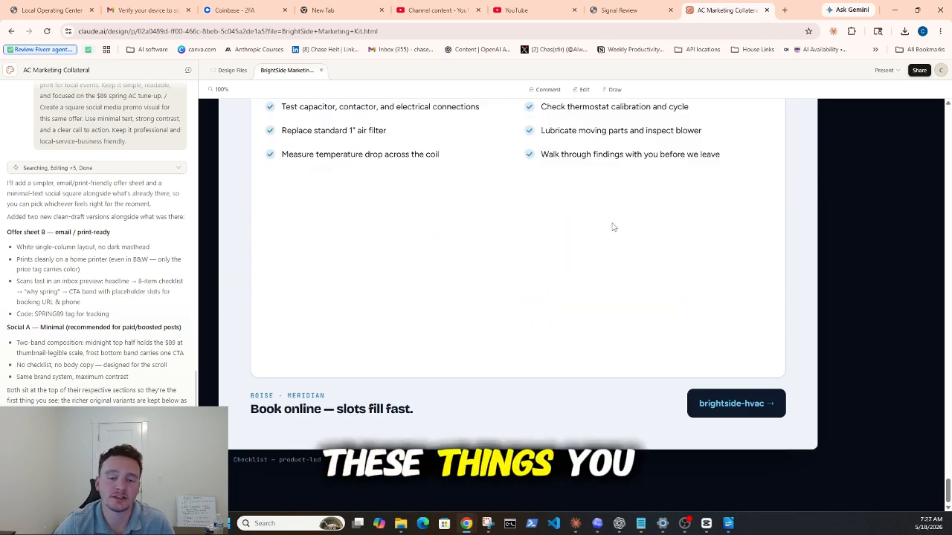
scroll(613, 227, up, 5)
scroll(663, 222, up, 3)
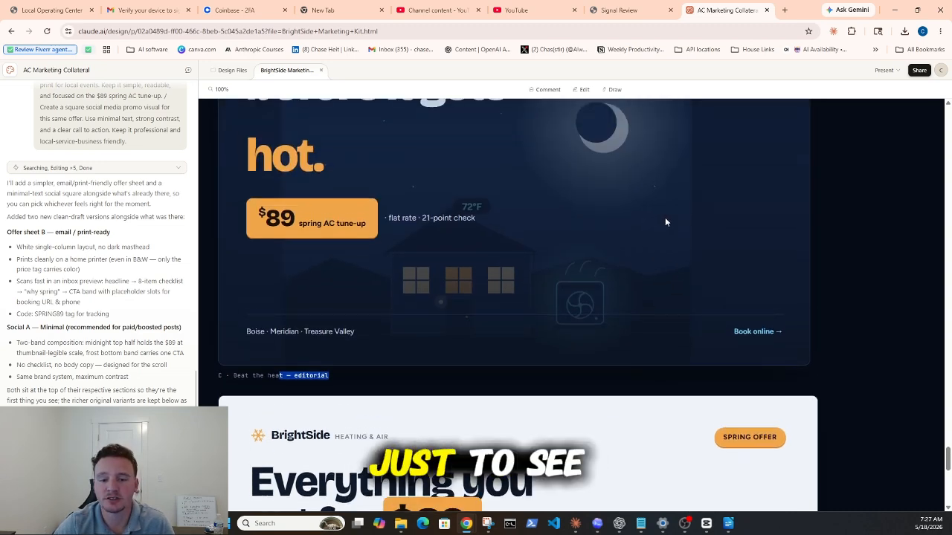
scroll(665, 221, up, 3)
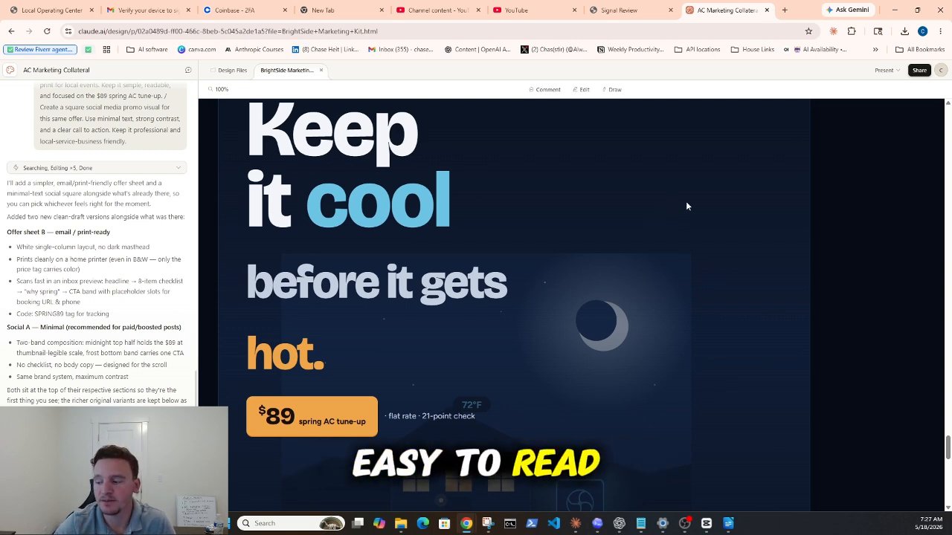
Open the project's design files and export the marketing kit as a PDF.
click(232, 70)
click(919, 70)
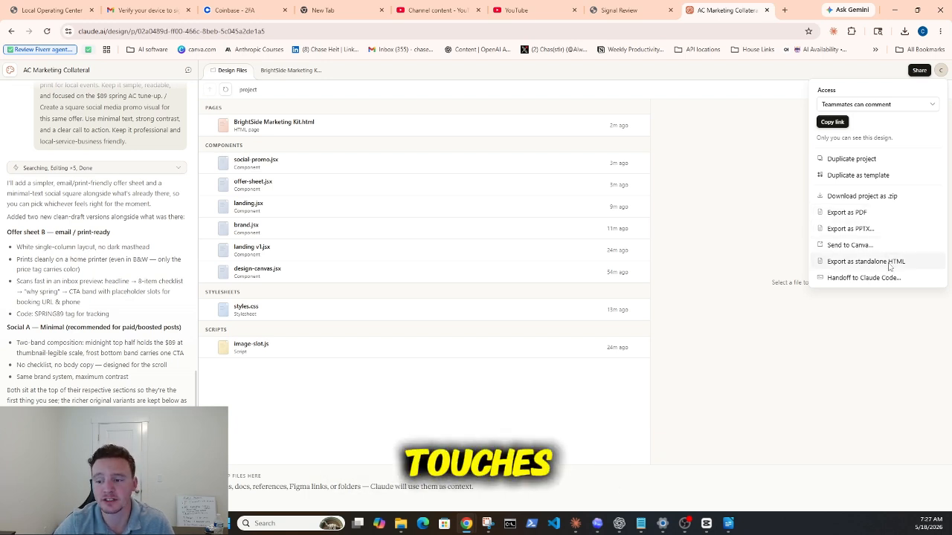
click(872, 214)
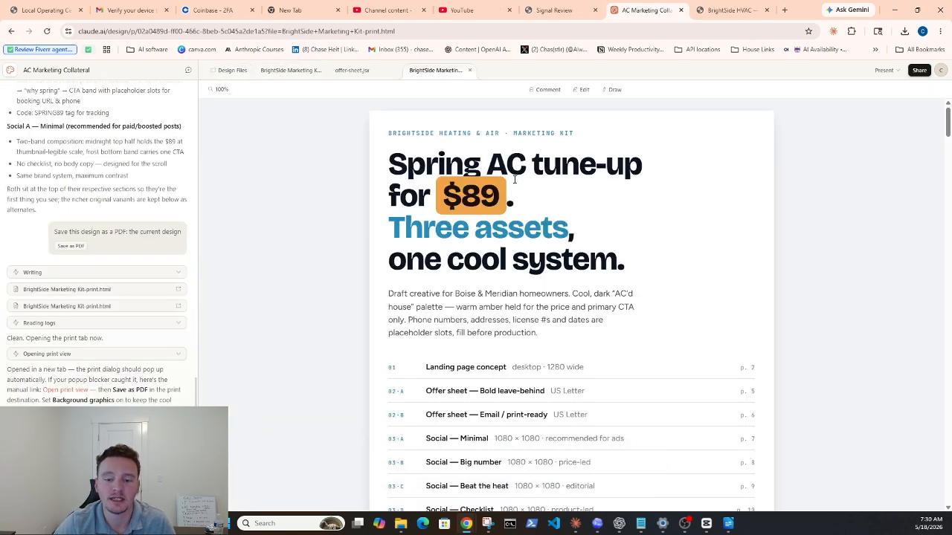
Examine the print version of the marketing kit, from its cover and contents list through the landing page to the social promos.
scroll(644, 257, down, 3)
scroll(644, 256, down, 4)
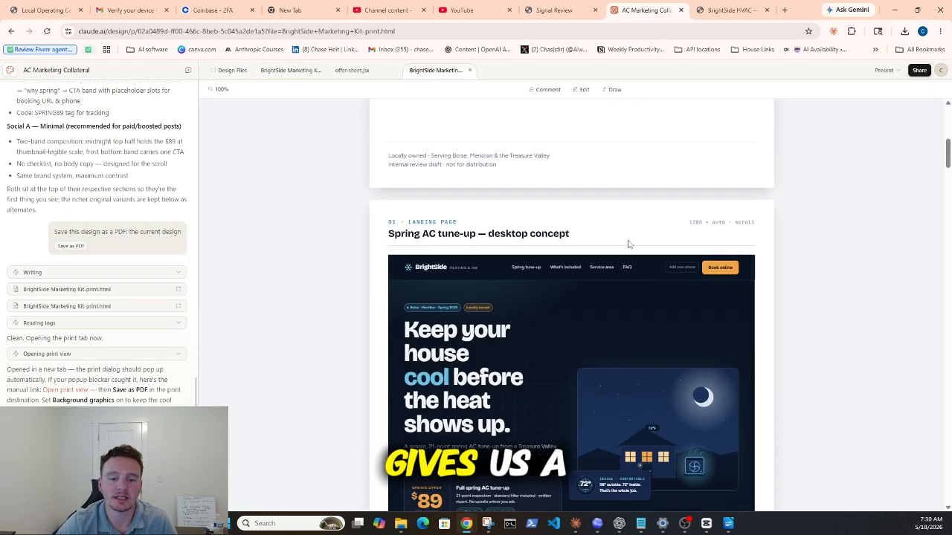
scroll(627, 241, up, 6)
scroll(596, 209, down, 2)
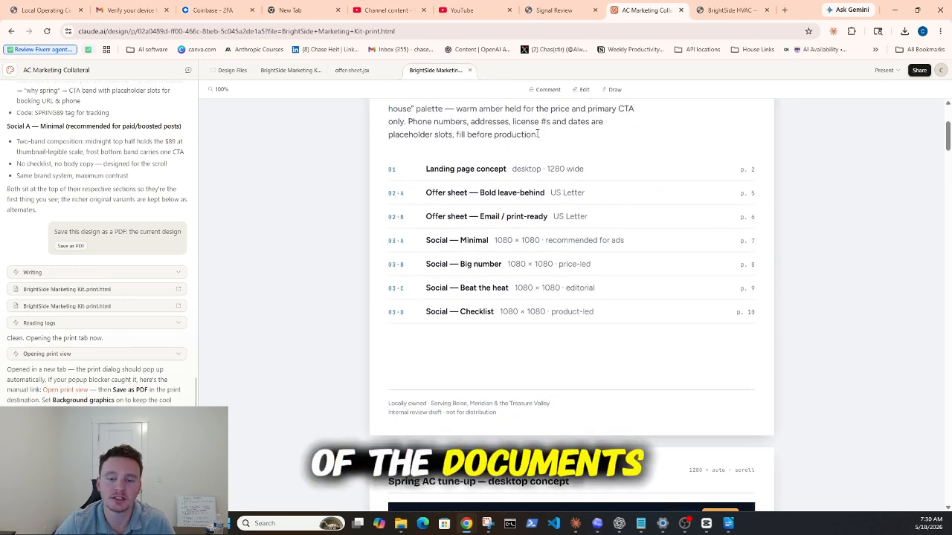
scroll(571, 203, down, 10)
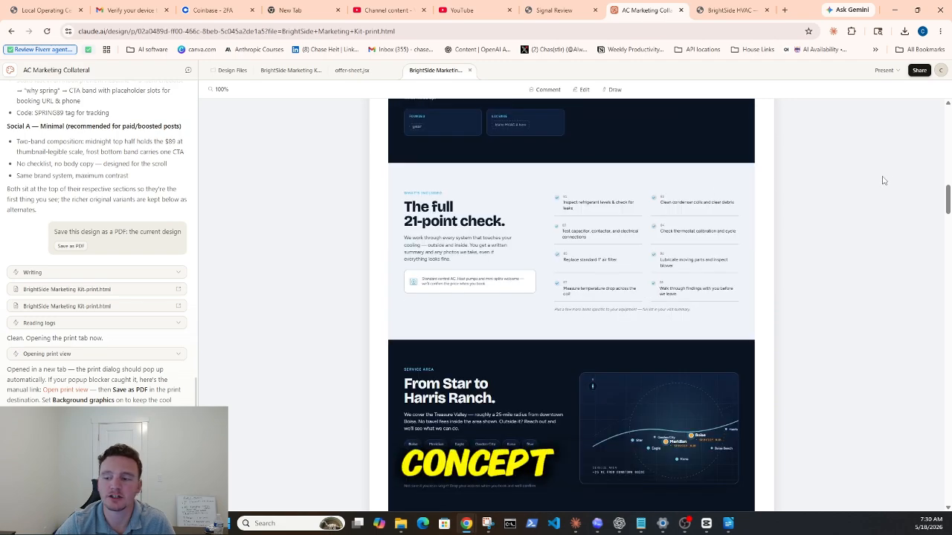
drag(948, 200, 948, 396)
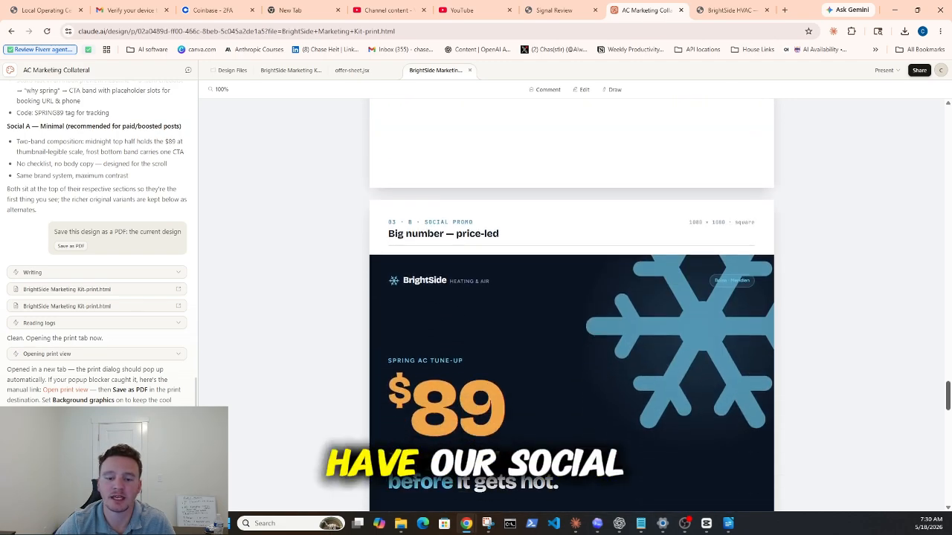
scroll(717, 302, down, 10)
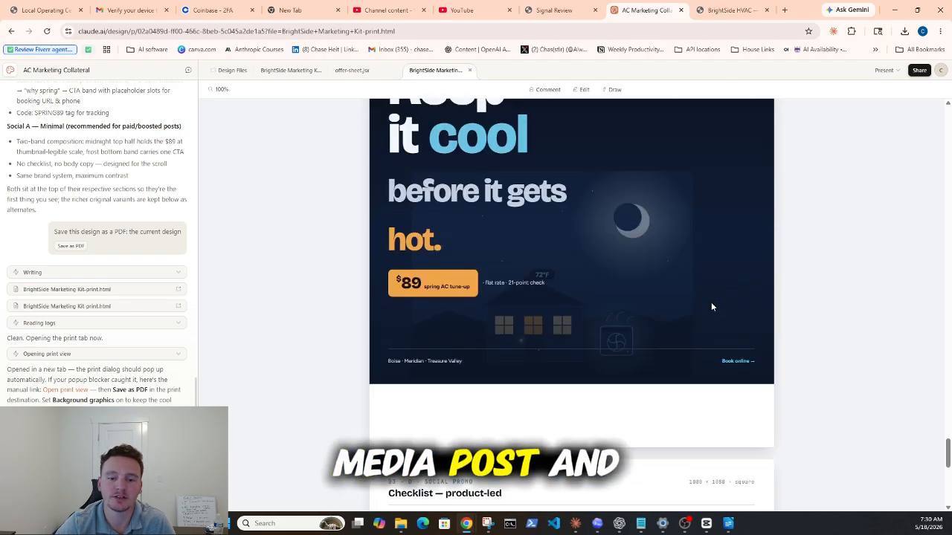
scroll(711, 303, down, 5)
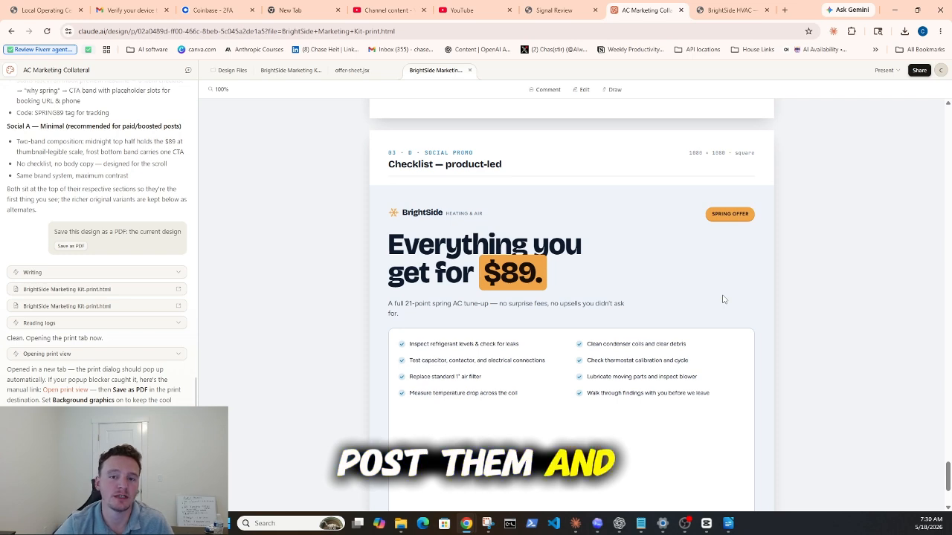
scroll(709, 305, down, 2)
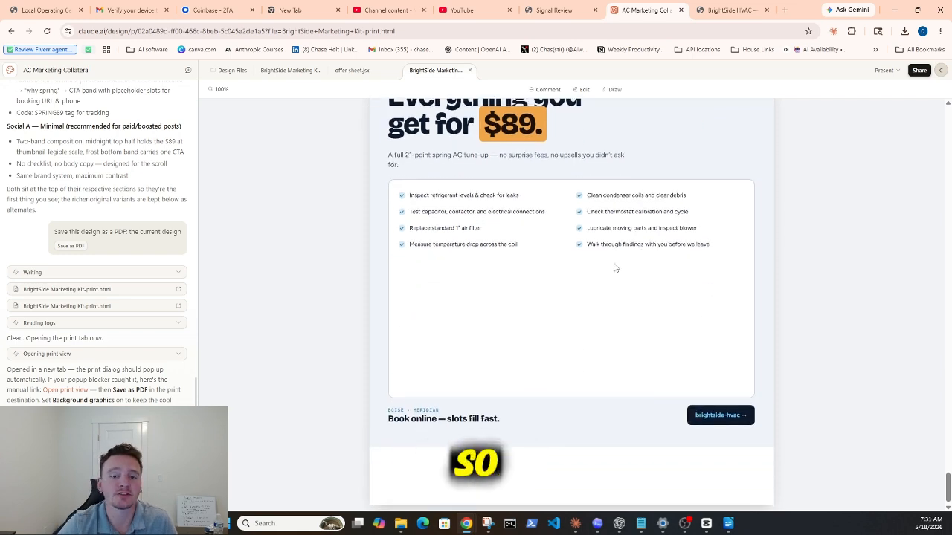